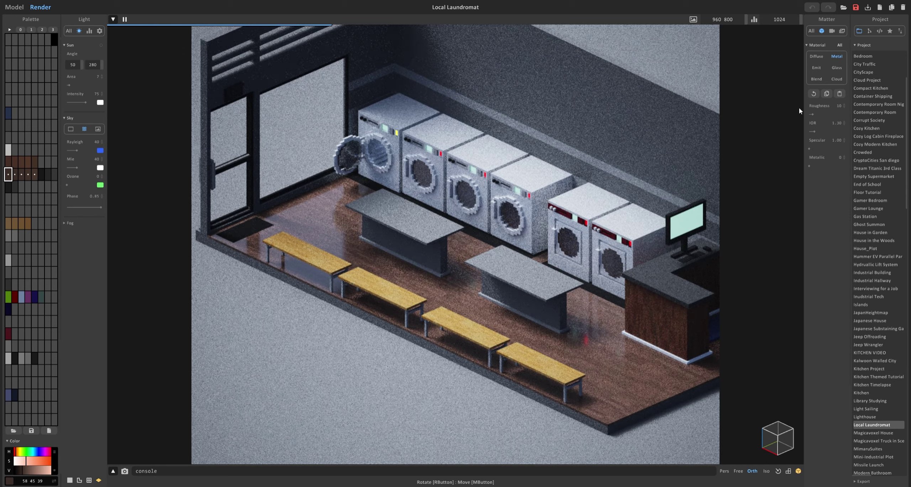
Toggle the floor material to Diffuse and back to Metal, with Roughness 32 and Metallic 24.
{"action": "left_click", "coordinate": [818, 57]}
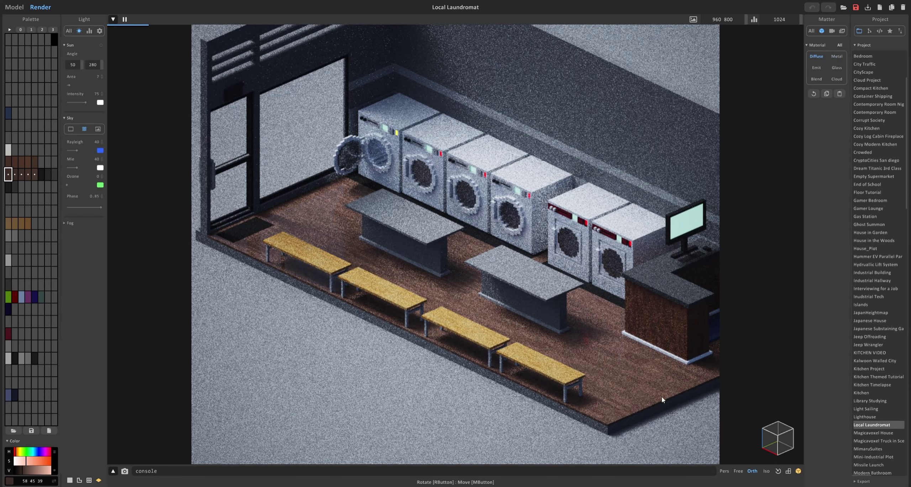
{"action": "left_click", "coordinate": [838, 57]}
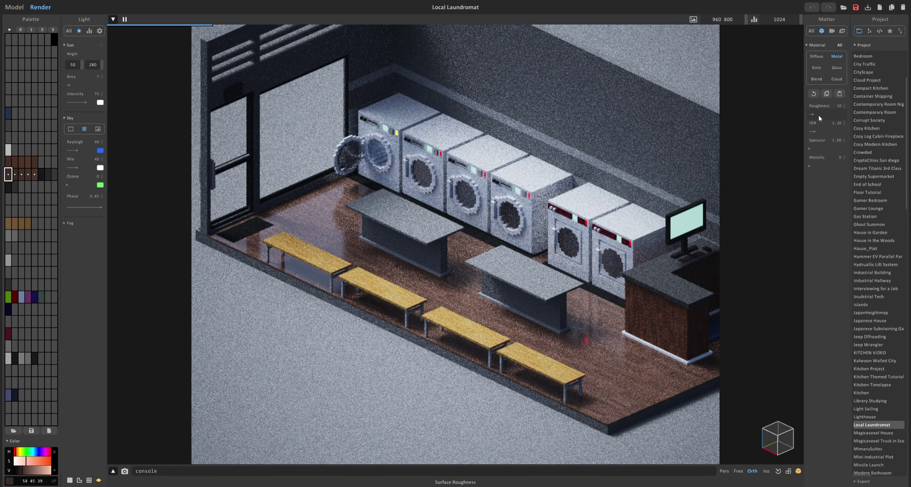
{"action": "left_click_drag", "start_coordinate": [819, 116], "coordinate": [815, 115]}
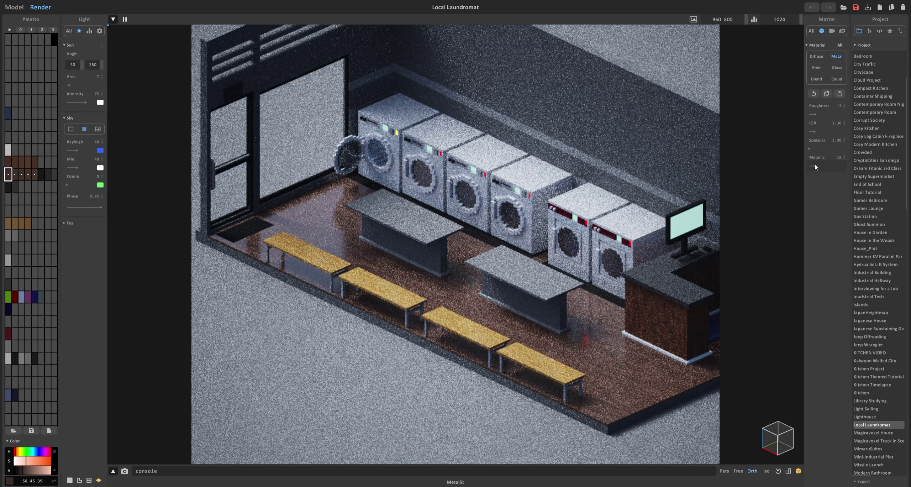
{"action": "left_click_drag", "start_coordinate": [815, 165], "coordinate": [816, 165]}
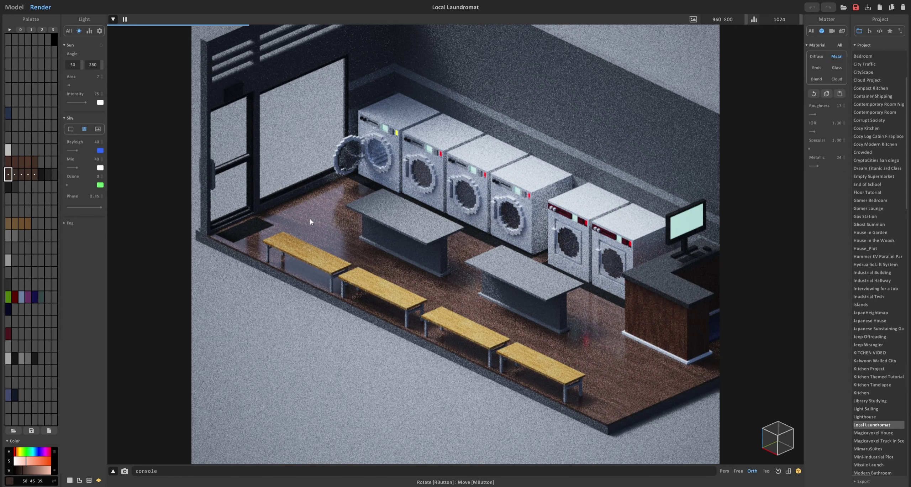
{"action": "left_click_drag", "start_coordinate": [819, 116], "coordinate": [820, 116]}
Make the floor a Blend material with IOR about 1.05, media density 91 and transparency 22.
{"action": "left_click", "coordinate": [816, 79]}
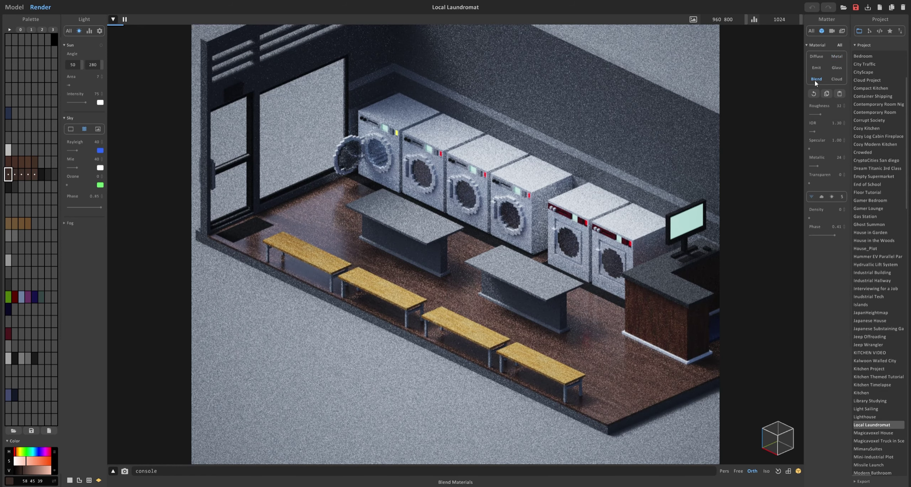
{"action": "left_click", "coordinate": [813, 134]}
{"action": "left_click_drag", "start_coordinate": [812, 133], "coordinate": [810, 134]}
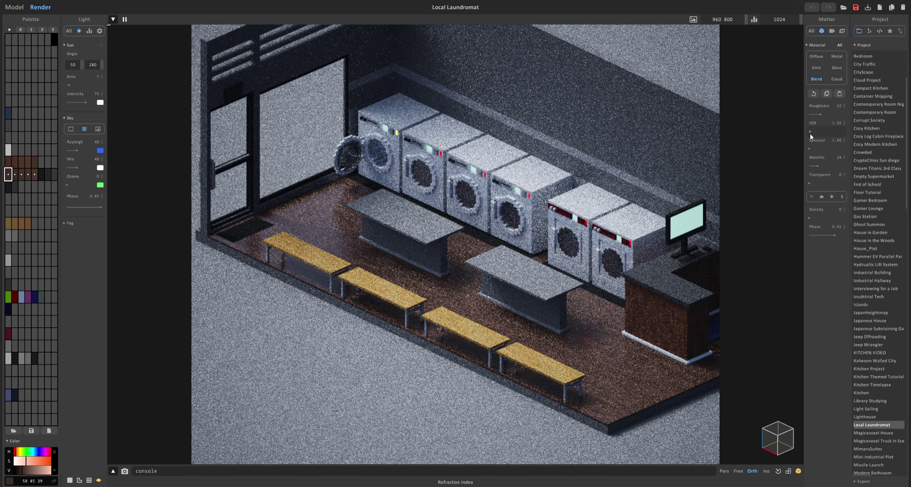
{"action": "left_click", "coordinate": [822, 197]}
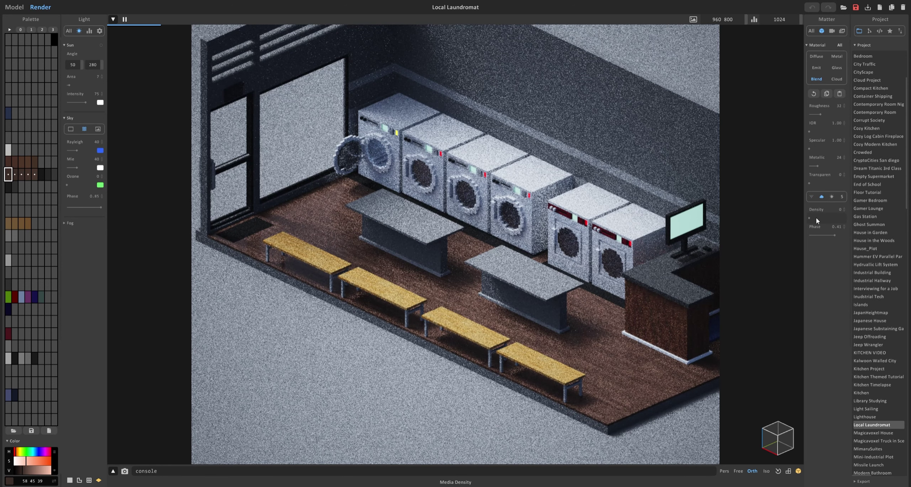
{"action": "left_click_drag", "start_coordinate": [817, 218], "coordinate": [838, 216]}
{"action": "left_click", "coordinate": [814, 184]}
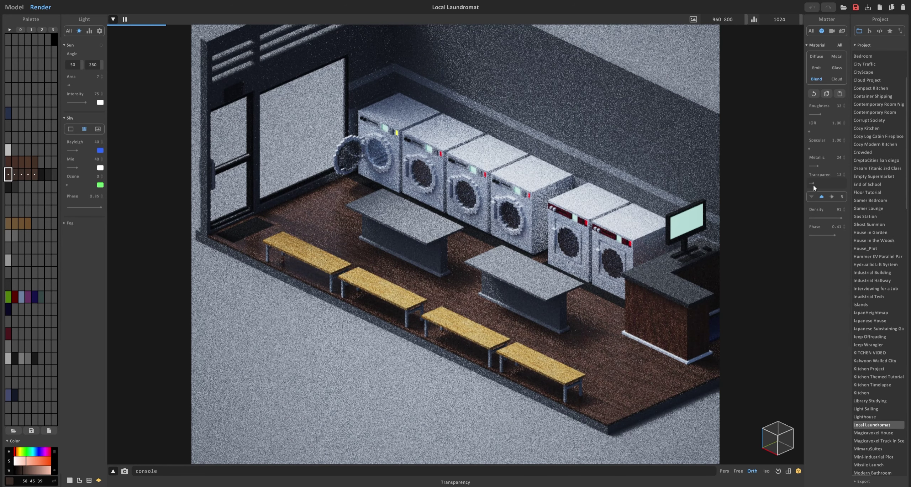
{"action": "left_click", "coordinate": [815, 183]}
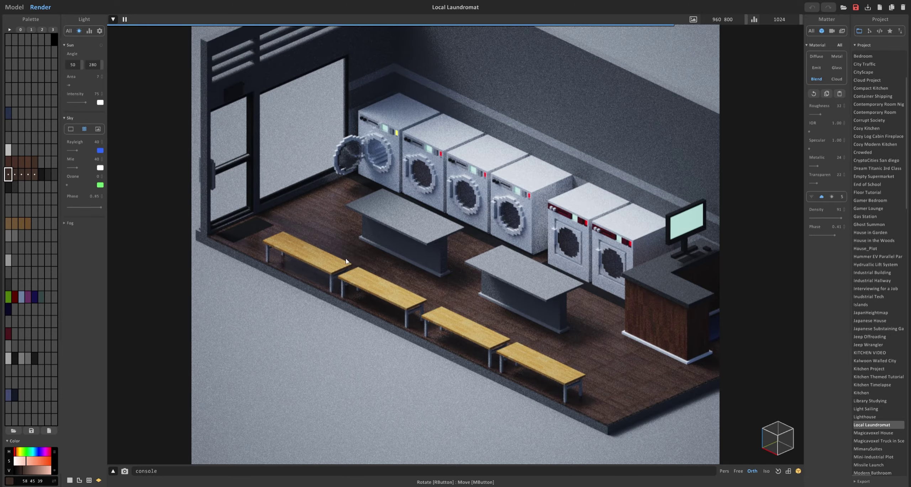
Lower the floor roughness, raise Metallic to 32 and Specular to 1.07, then zoom out.
{"action": "right_click_drag", "start_coordinate": [469, 271], "coordinate": [453, 268]}
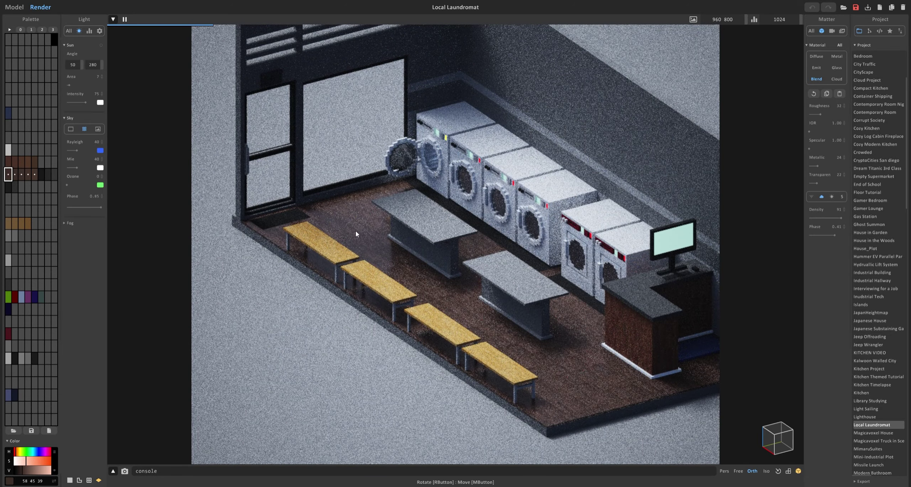
{"action": "left_click_drag", "start_coordinate": [818, 114], "coordinate": [811, 117]}
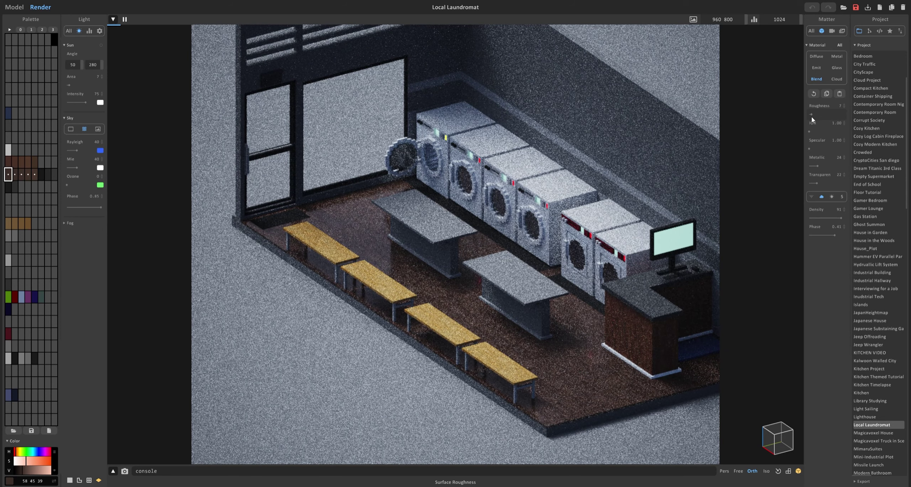
{"action": "left_click", "coordinate": [821, 164]}
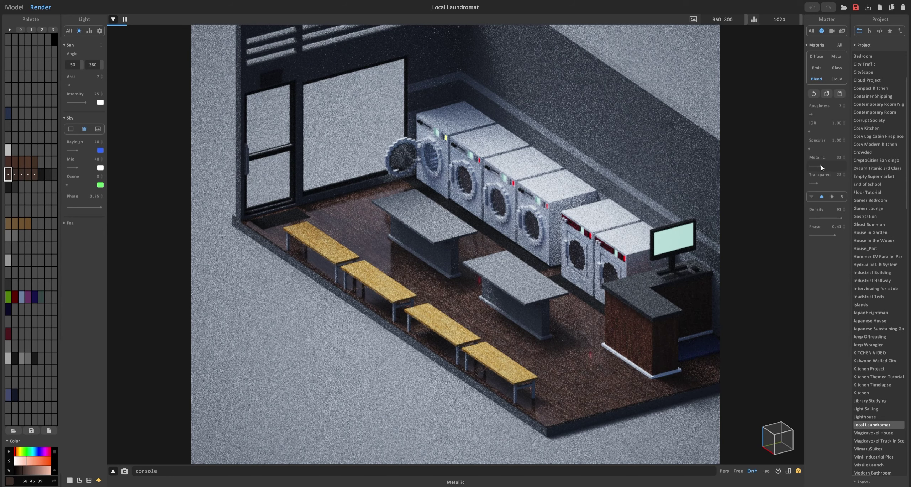
{"action": "left_click", "coordinate": [812, 148]}
{"action": "scroll", "coordinate": [508, 380], "scroll_direction": "down", "scroll_amount": 3}
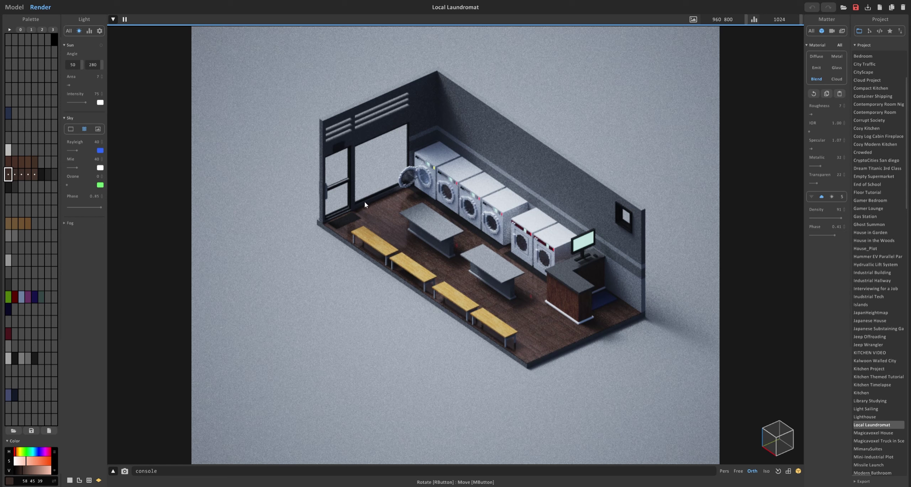
Switch the laundromat floor material back to Diffuse.
{"action": "left_click", "coordinate": [818, 57]}
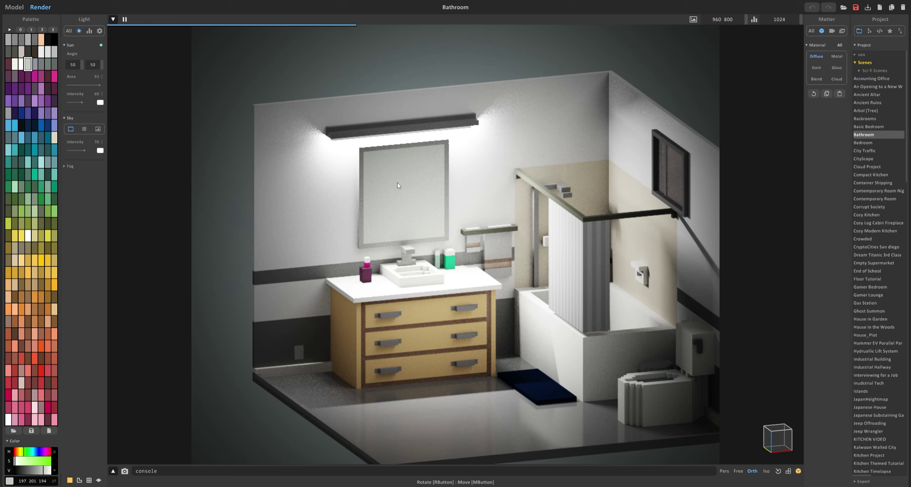
Make the bathroom mirror Metal with Metallic 79 and IOR 1.70, orbiting to check reflections.
{"action": "left_click", "coordinate": [837, 57]}
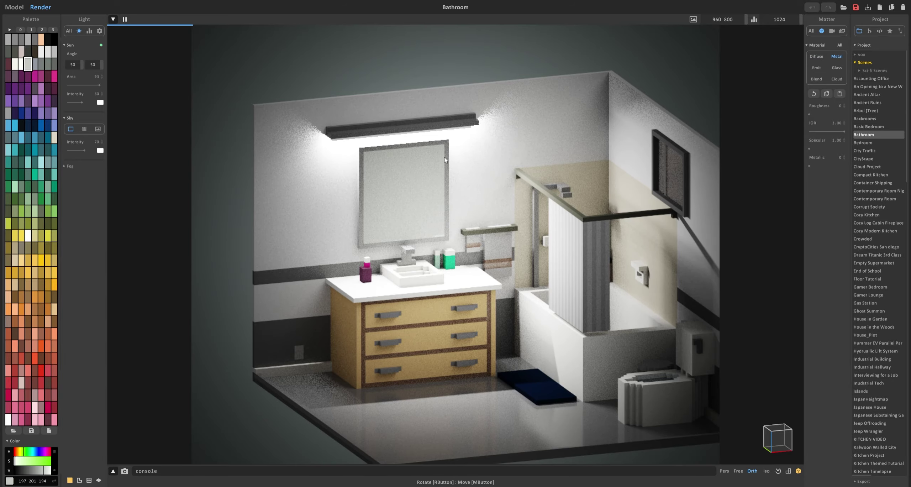
{"action": "right_click_drag", "start_coordinate": [359, 178], "coordinate": [387, 184]}
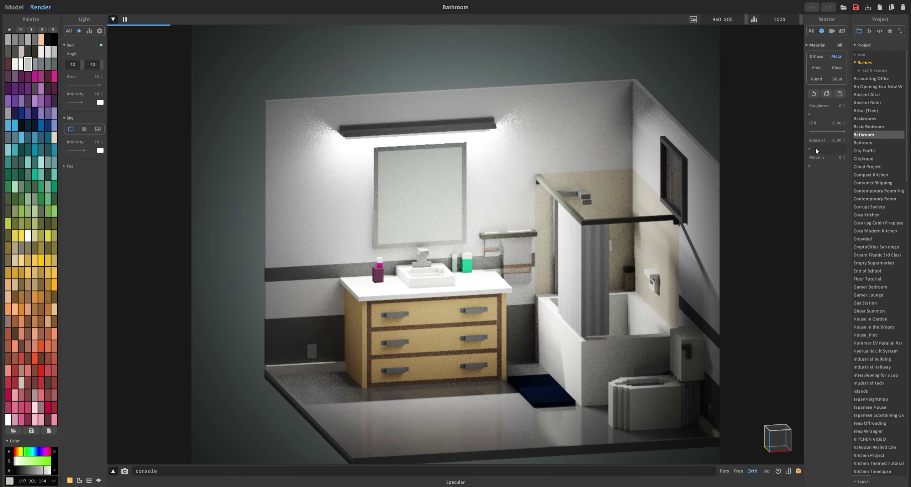
{"action": "left_click_drag", "start_coordinate": [815, 169], "coordinate": [831, 168]}
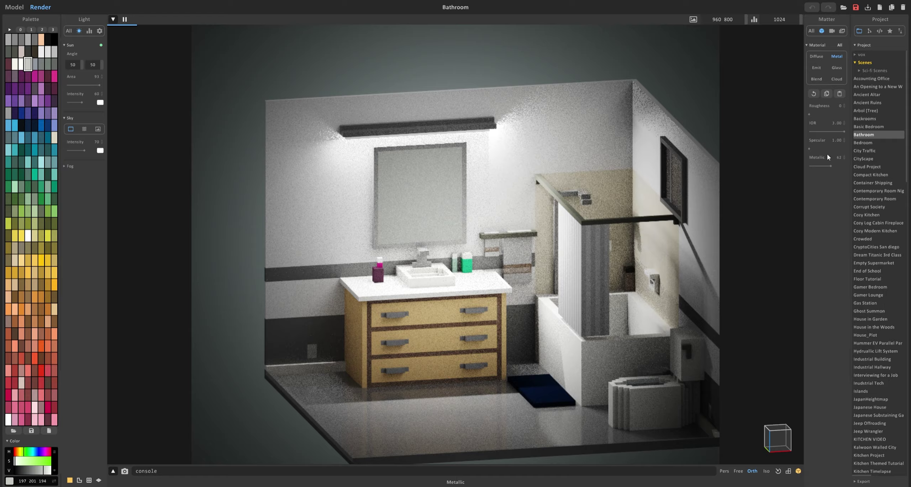
{"action": "right_click_drag", "start_coordinate": [675, 131], "coordinate": [577, 157]}
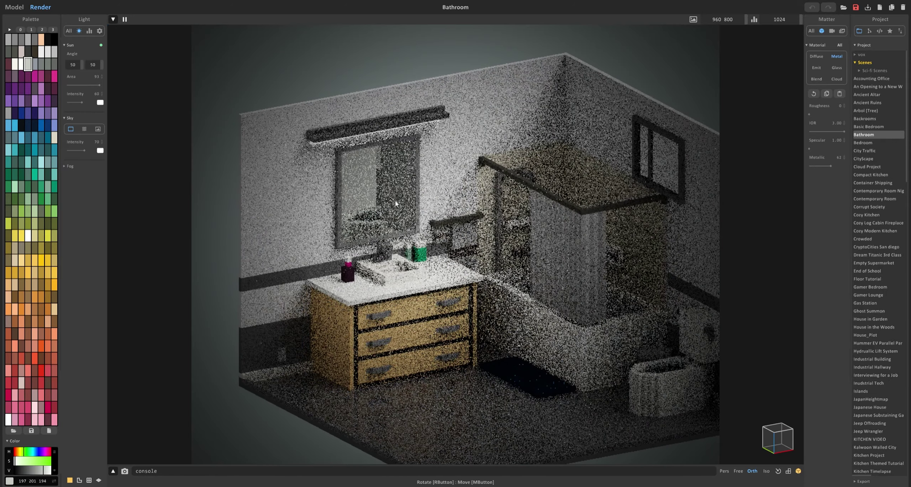
{"action": "left_click_drag", "start_coordinate": [839, 135], "coordinate": [822, 135]}
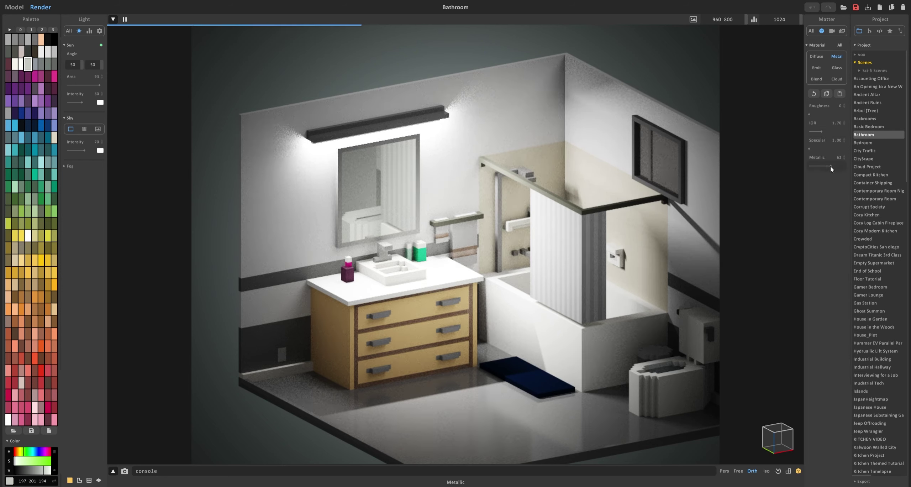
{"action": "left_click_drag", "start_coordinate": [831, 166], "coordinate": [838, 166]}
{"action": "right_click_drag", "start_coordinate": [641, 189], "coordinate": [586, 194]}
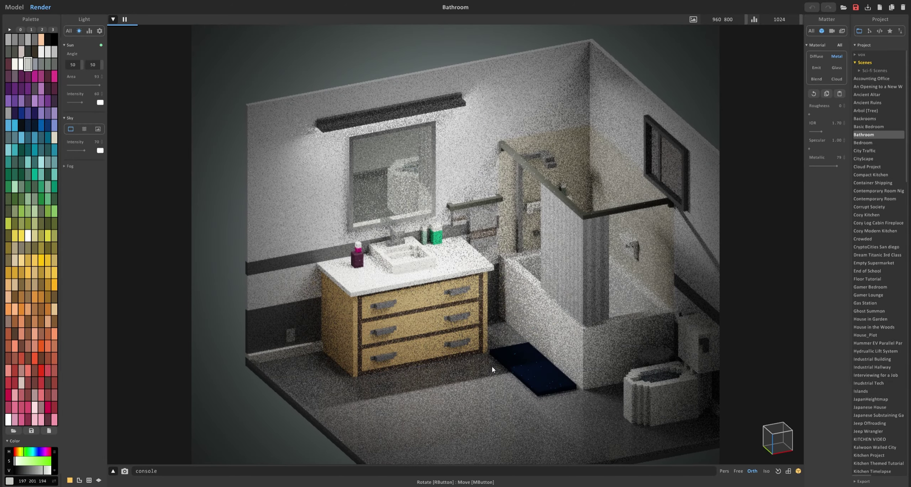
{"action": "right_click_drag", "start_coordinate": [522, 254], "coordinate": [395, 204]}
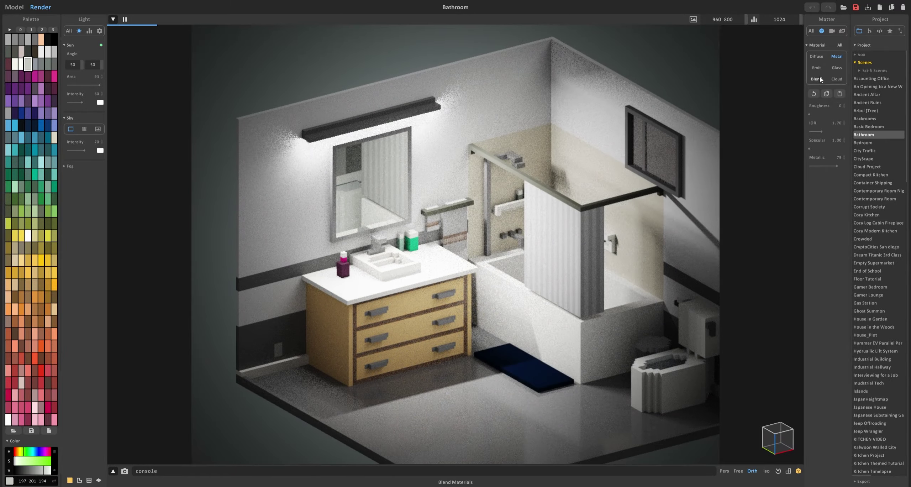
Switch the picked material to Glass and raise its IOR to 3.00.
{"action": "left_click", "coordinate": [836, 69]}
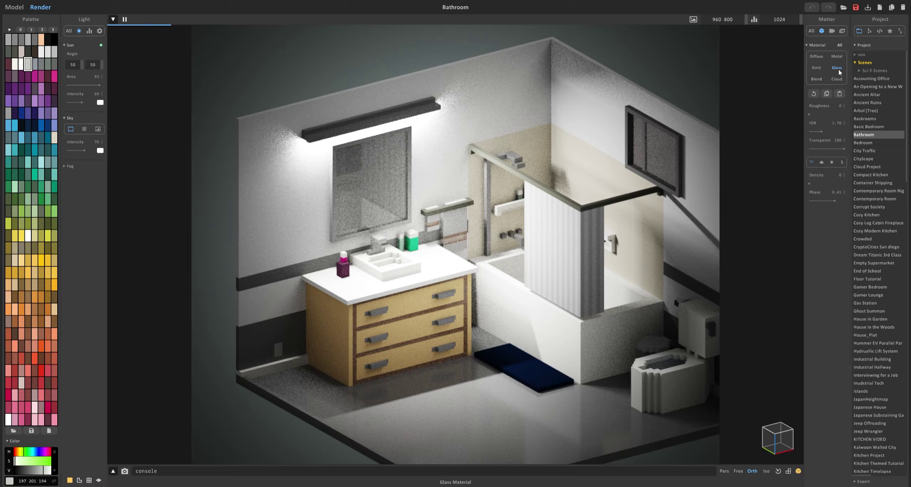
{"action": "right_click_drag", "start_coordinate": [505, 214], "coordinate": [372, 204]}
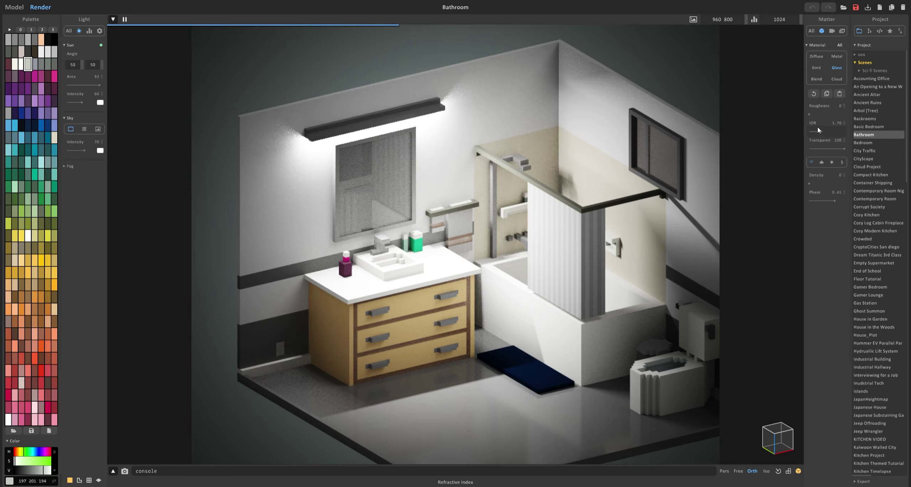
{"action": "left_click_drag", "start_coordinate": [822, 132], "coordinate": [846, 131]}
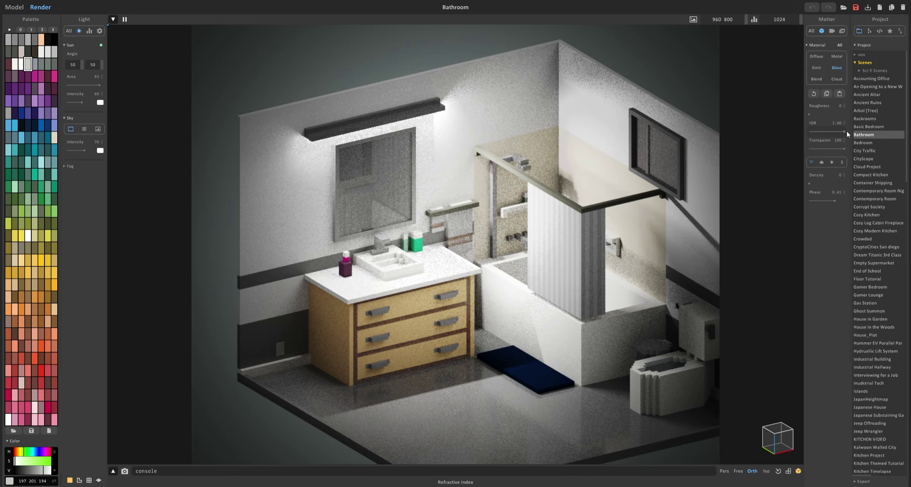
{"action": "right_click_drag", "start_coordinate": [402, 182], "coordinate": [381, 200]}
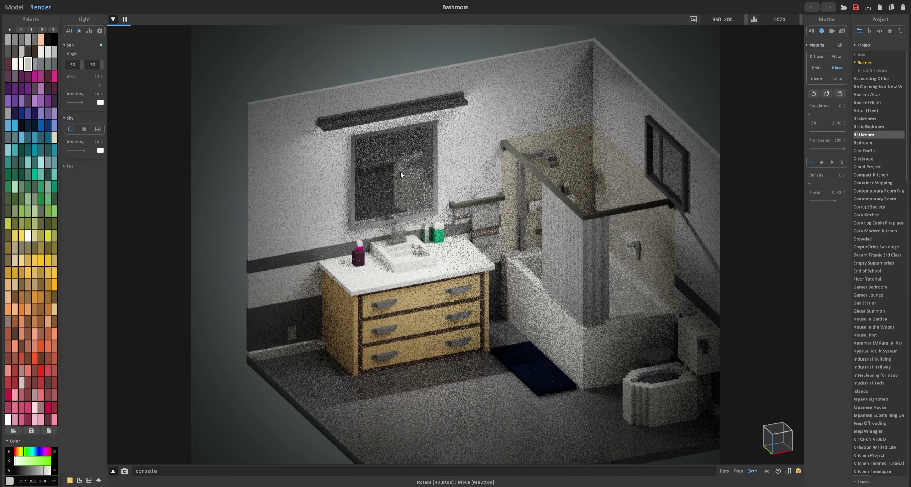
{"action": "right_click_drag", "start_coordinate": [404, 172], "coordinate": [381, 193]}
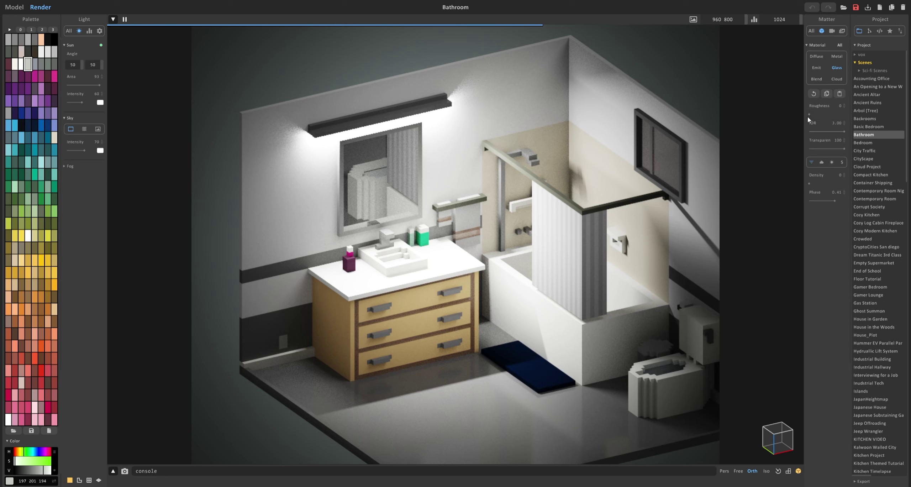
Try some glass roughness, reset it to 0, and set transparency to 70.
{"action": "left_click_drag", "start_coordinate": [809, 114], "coordinate": [819, 114]}
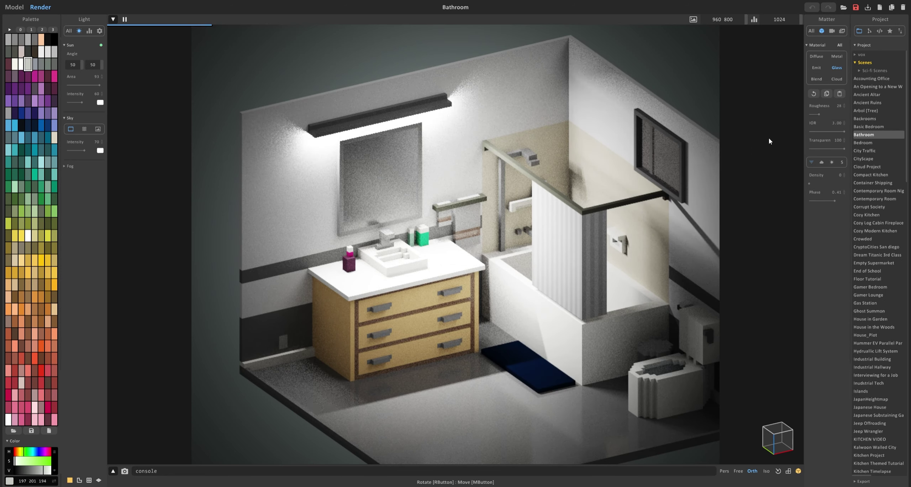
{"action": "left_click", "coordinate": [814, 93]}
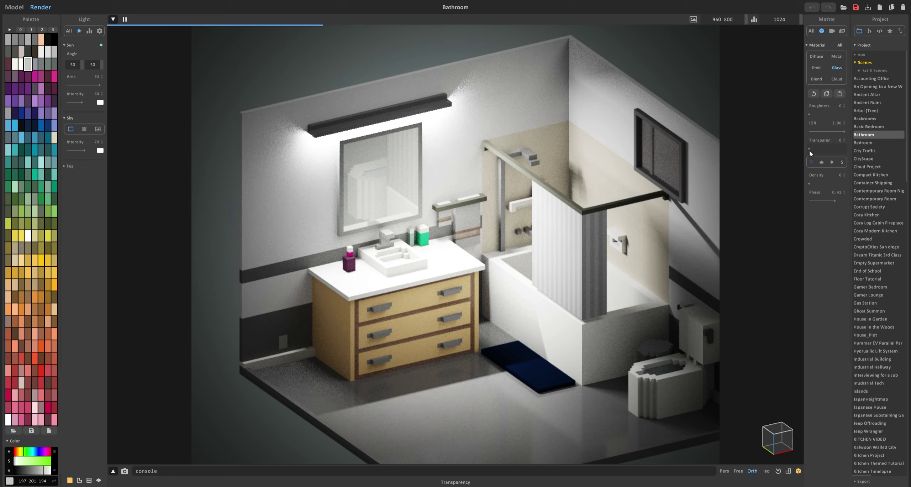
{"action": "left_click_drag", "start_coordinate": [810, 149], "coordinate": [837, 149]}
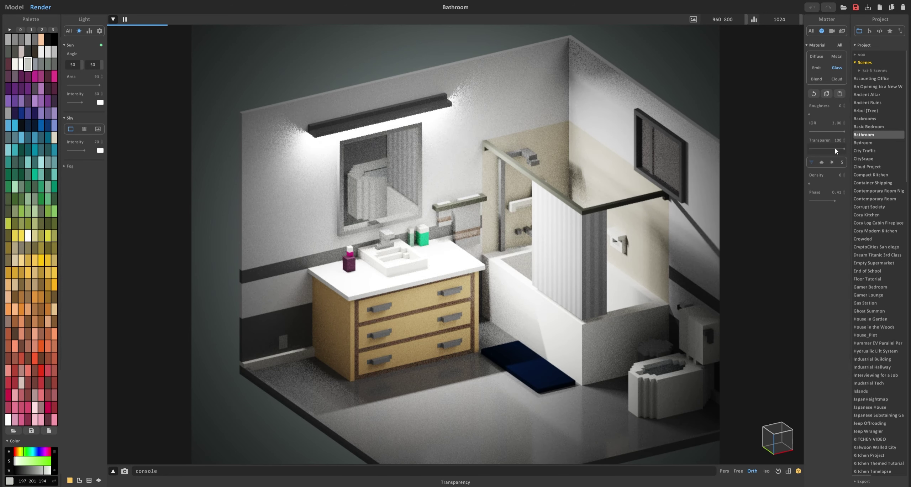
{"action": "left_click", "coordinate": [834, 149]}
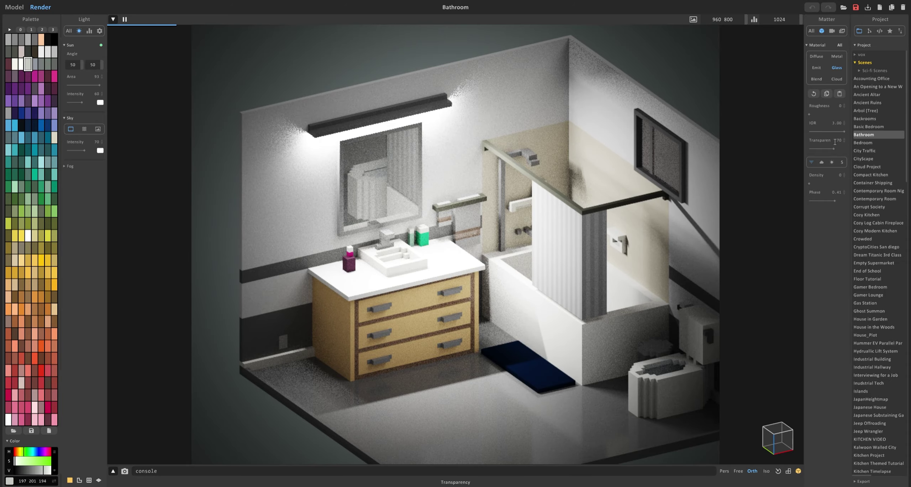
{"action": "right_click_drag", "start_coordinate": [783, 157], "coordinate": [525, 285]}
Toggle to Model mode and back to Render, pick the window glass colour, and orbit left.
{"action": "key", "text": "Tab"}
{"action": "scroll", "coordinate": [435, 182], "scroll_direction": "down", "scroll_amount": 5}
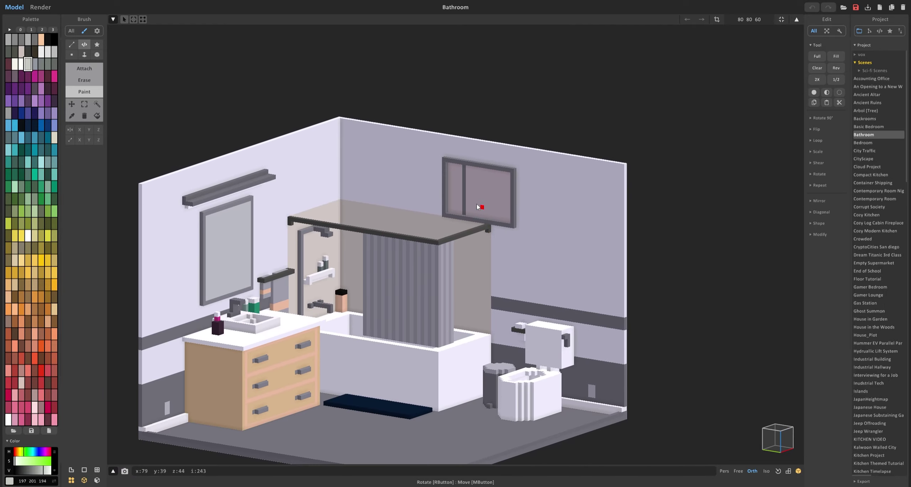
{"action": "key", "text": "Tab"}
{"action": "scroll", "coordinate": [438, 193], "scroll_direction": "up", "scroll_amount": 4}
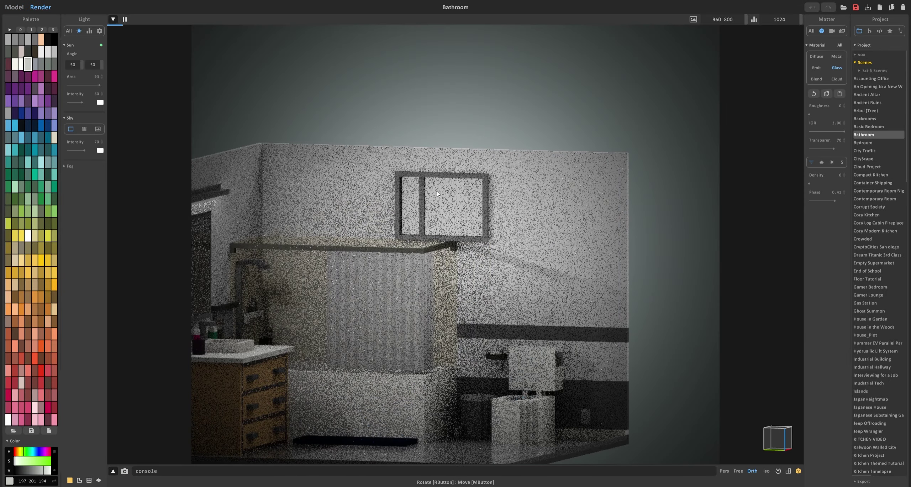
{"action": "left_click", "coordinate": [462, 207]}
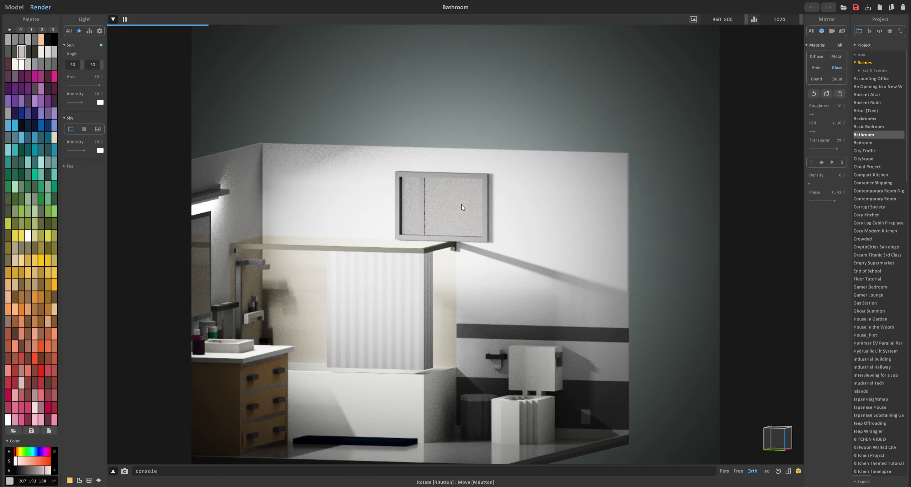
{"action": "right_click_drag", "start_coordinate": [454, 199], "coordinate": [516, 188]}
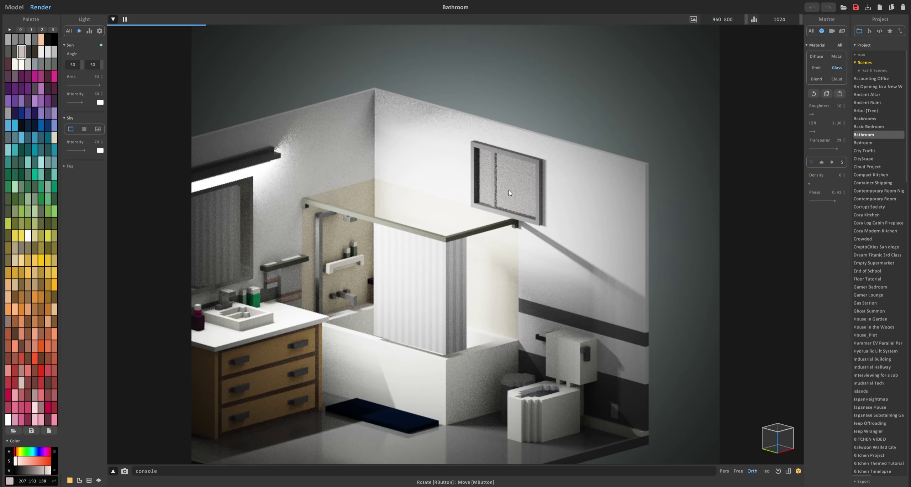
Use the Atmospheric Scattering sky and set the sun angle to 60 and 88.
{"action": "left_click", "coordinate": [83, 131]}
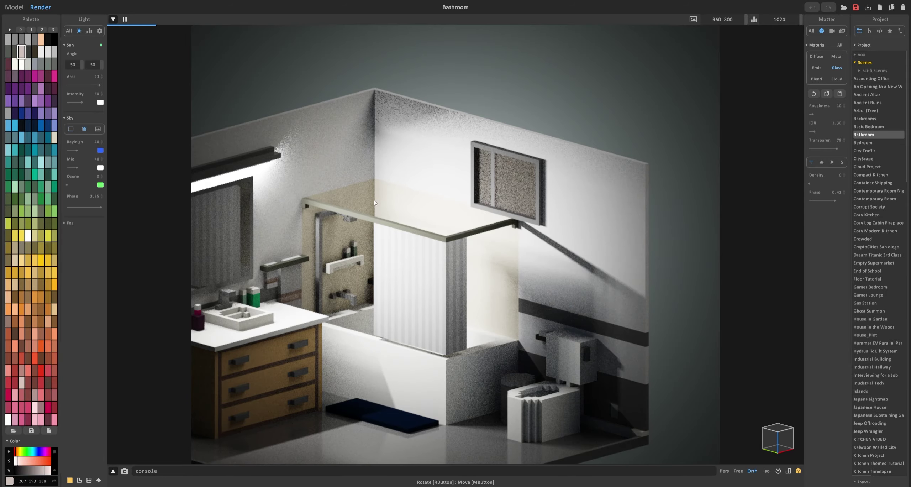
{"action": "right_click_drag", "start_coordinate": [445, 228], "coordinate": [410, 221]}
{"action": "left_click_drag", "start_coordinate": [73, 64], "coordinate": [107, 65]}
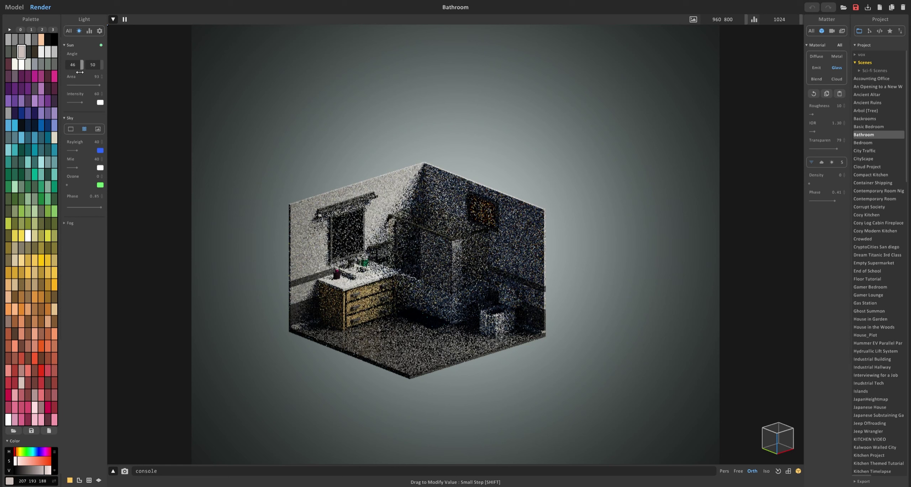
{"action": "scroll", "coordinate": [428, 244], "scroll_direction": "up", "scroll_amount": 5}
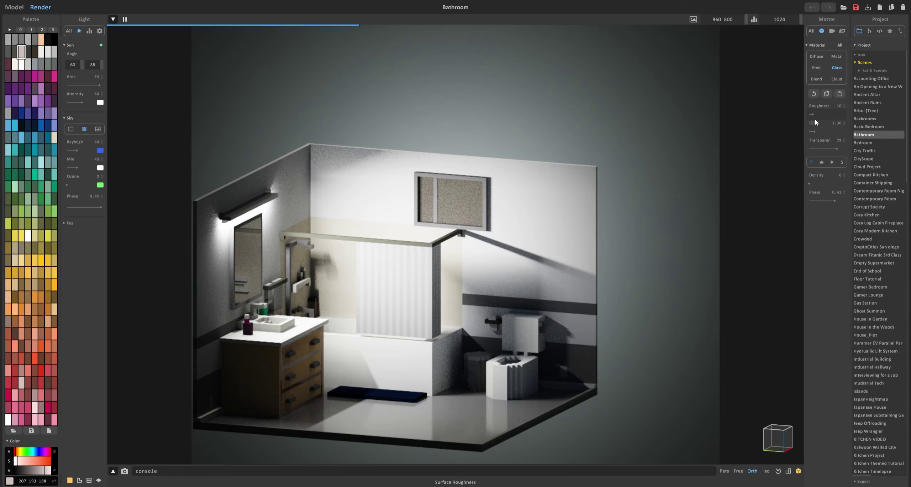
Set the window glass roughness to 0 with scattering media, then switch it to Emit.
{"action": "left_click_drag", "start_coordinate": [812, 114], "coordinate": [805, 120]}
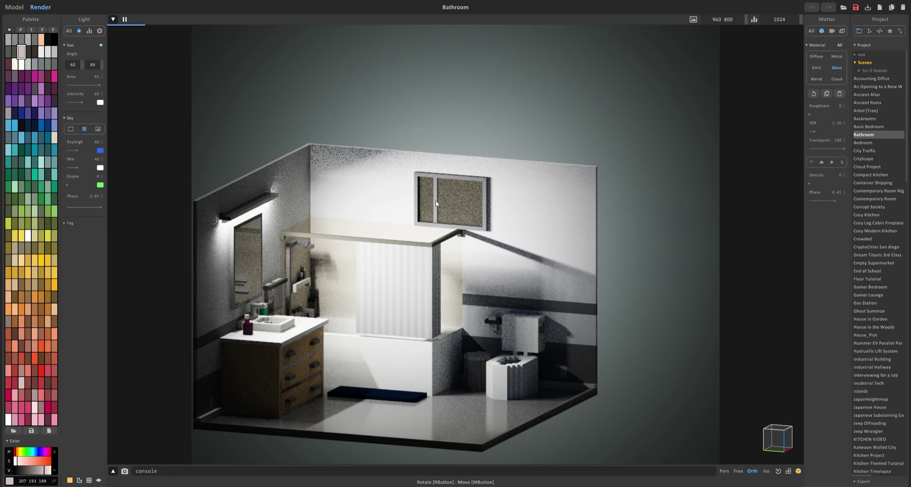
{"action": "left_click", "coordinate": [820, 163]}
{"action": "scroll", "coordinate": [574, 197], "scroll_direction": "up", "scroll_amount": 2}
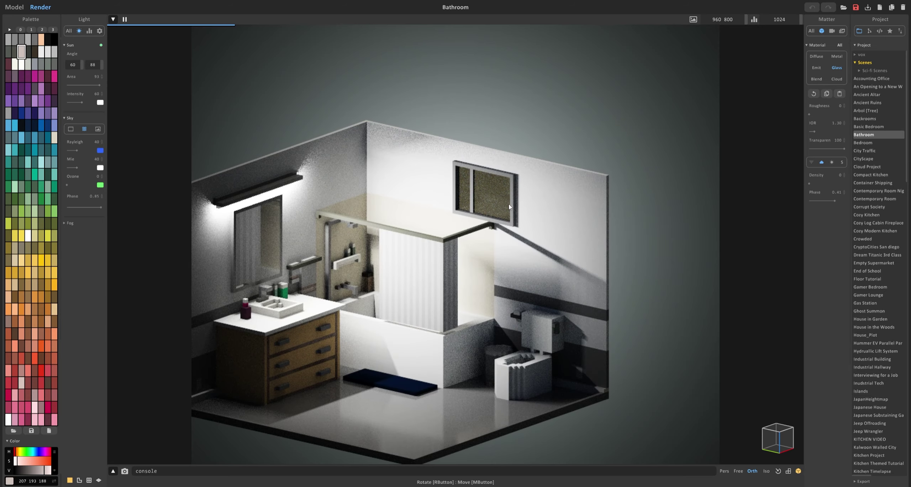
{"action": "scroll", "coordinate": [500, 199], "scroll_direction": "up", "scroll_amount": 1}
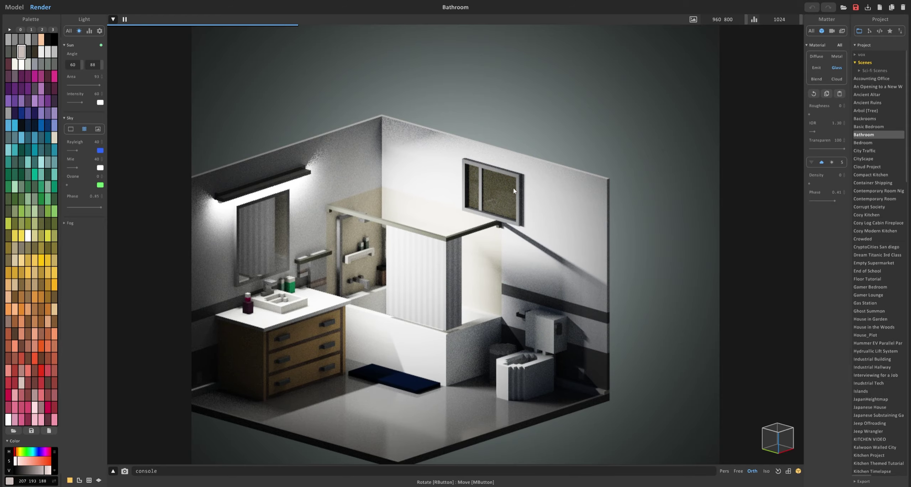
{"action": "left_click", "coordinate": [816, 67]}
{"action": "scroll", "coordinate": [504, 196], "scroll_direction": "down", "scroll_amount": 2}
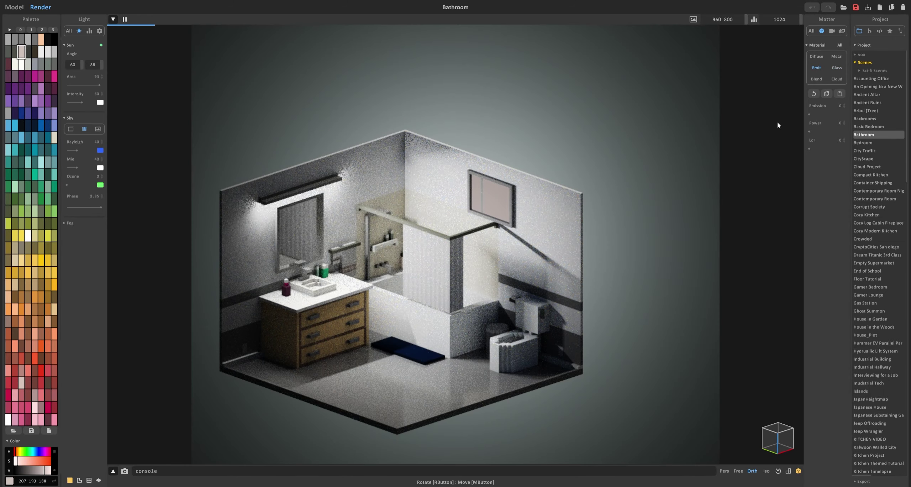
Give the window emission 55 and power 1, set sun and sky intensity to 0.
{"action": "left_click", "coordinate": [820, 114]}
{"action": "scroll", "coordinate": [498, 197], "scroll_direction": "up", "scroll_amount": 1}
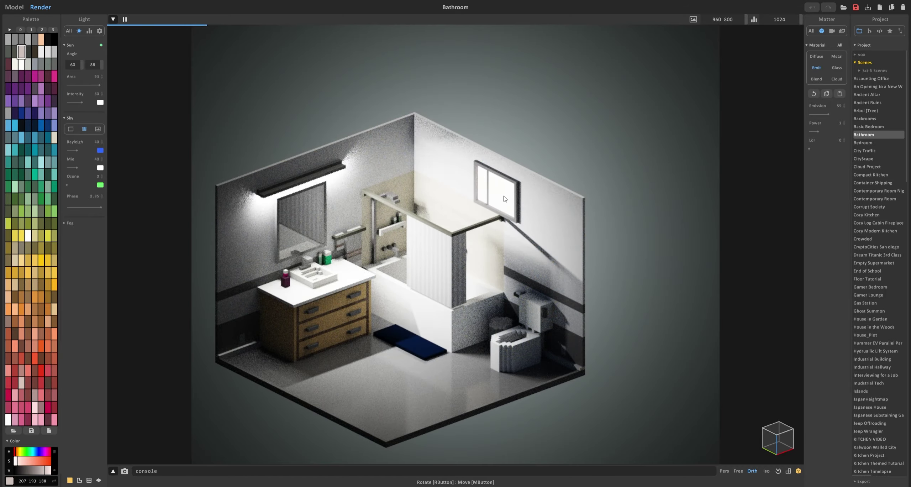
{"action": "right_click_drag", "start_coordinate": [575, 239], "coordinate": [502, 208]}
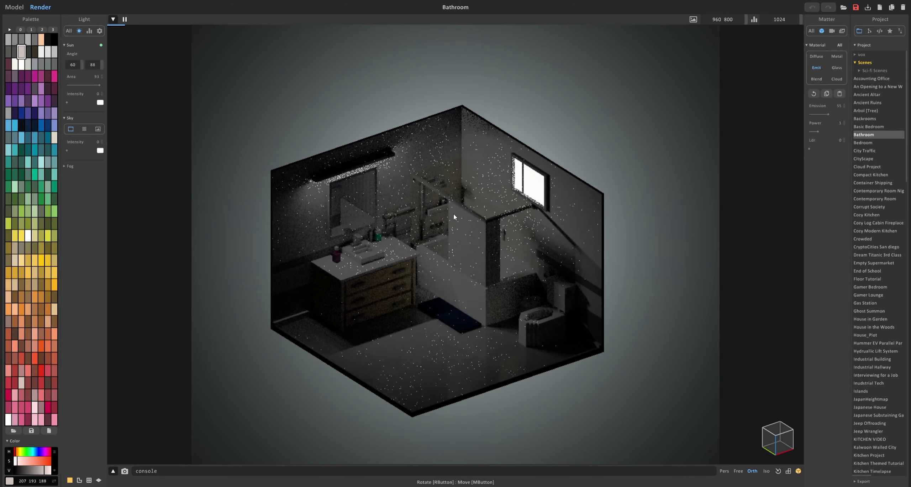
{"action": "right_click_drag", "start_coordinate": [405, 269], "coordinate": [411, 258]}
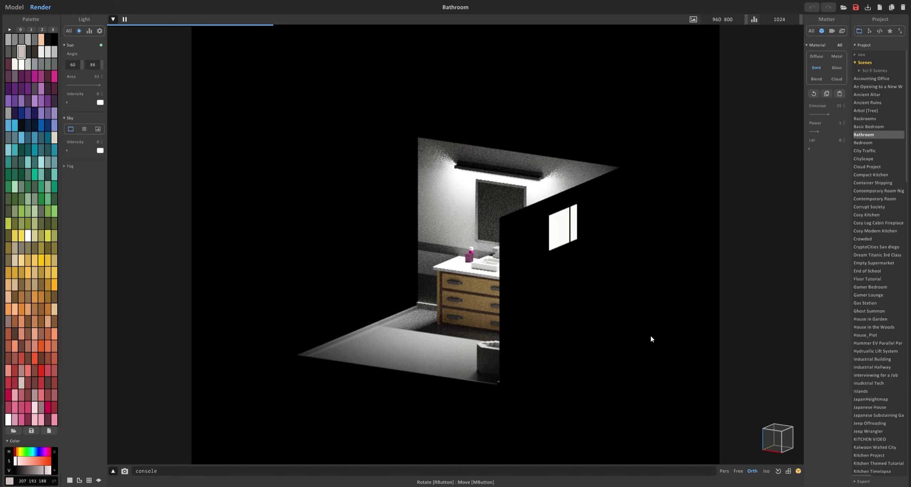
{"action": "right_click_drag", "start_coordinate": [650, 336], "coordinate": [620, 265]}
{"action": "right_click_drag", "start_coordinate": [549, 230], "coordinate": [451, 228]}
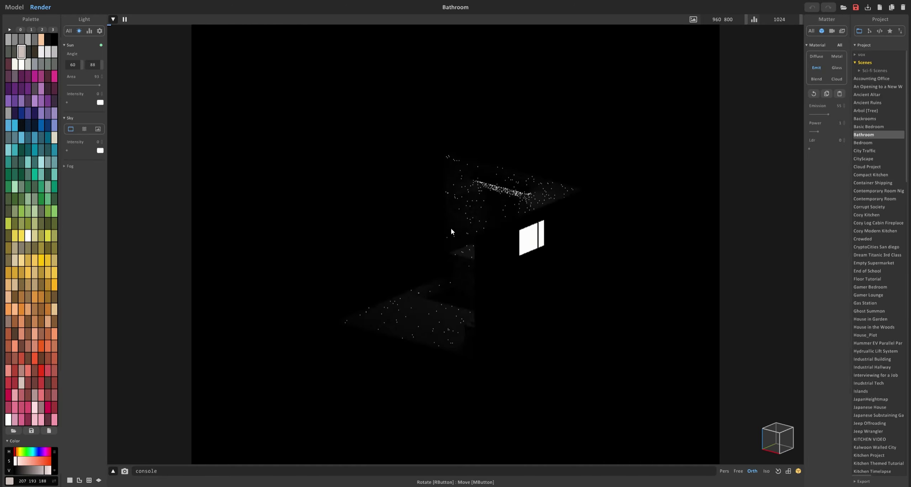
Fill the window opening with an Attach box of wall-coloured voxels, then view the render.
{"action": "key", "text": "Tab"}
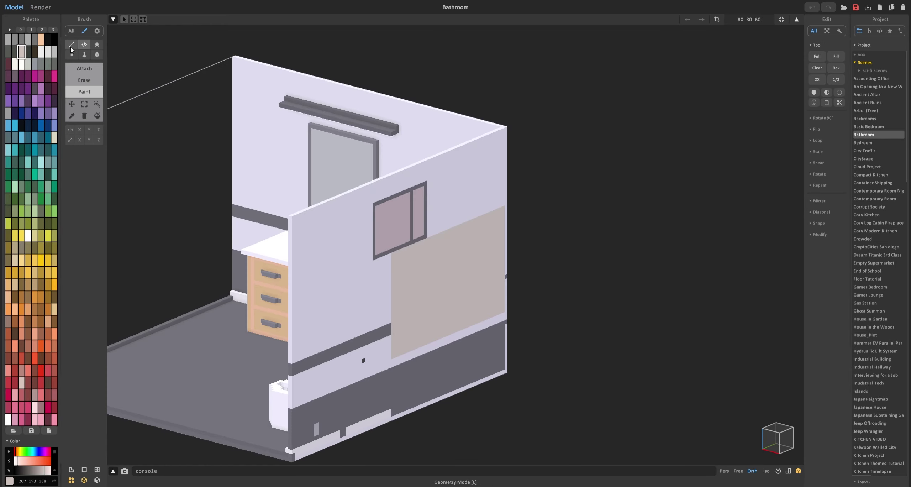
{"action": "left_click", "coordinate": [96, 54]}
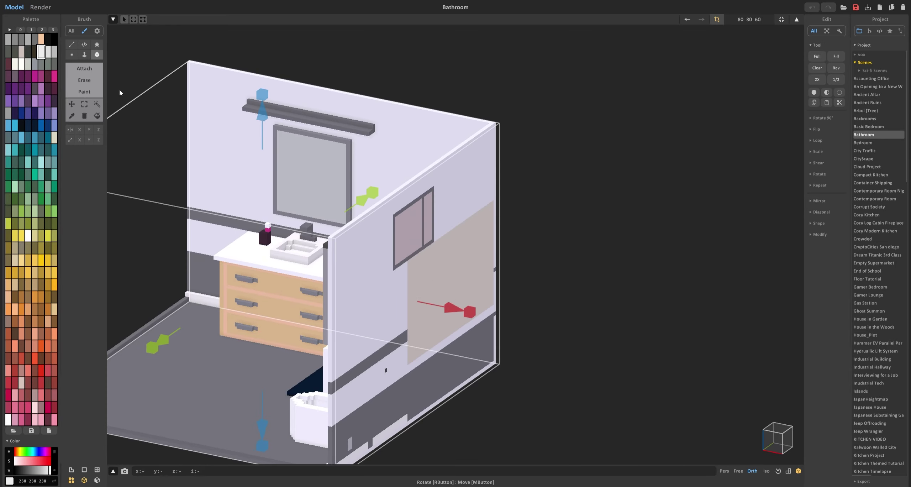
{"action": "left_click", "coordinate": [84, 68]}
{"action": "right_click_drag", "start_coordinate": [441, 235], "coordinate": [361, 228]}
{"action": "left_click_drag", "start_coordinate": [332, 202], "coordinate": [409, 232]}
{"action": "mouse_move", "coordinate": [408, 233]}
{"action": "right_mouse_down"}
{"action": "mouse_move", "coordinate": [504, 234]}
{"action": "mouse_move", "coordinate": [516, 225]}
{"action": "right_mouse_up"}
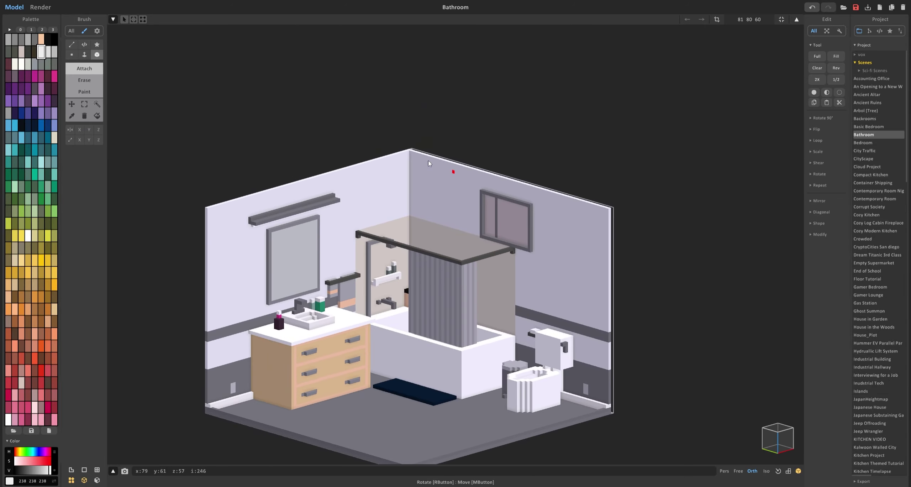
{"action": "key", "text": "Tab"}
Select the 207 193 188 window colour, turn on Bloom, then return to voxel editing mode.
{"action": "left_click", "coordinate": [519, 222]}
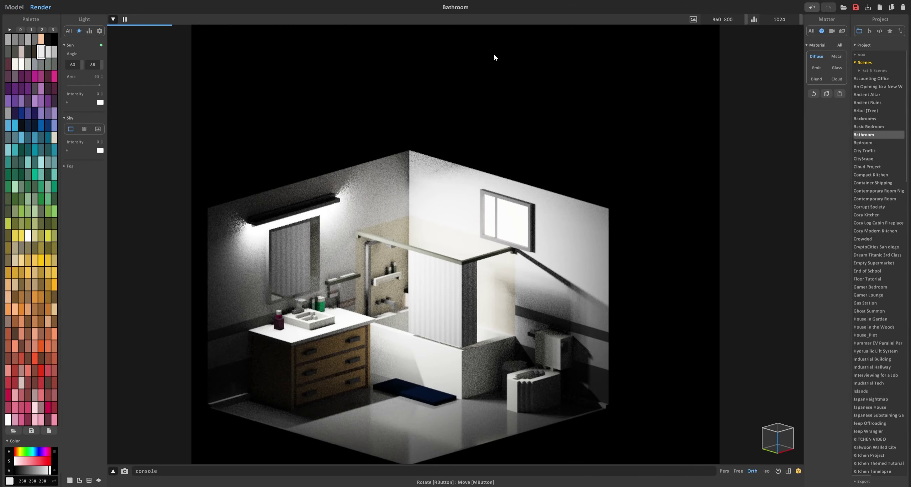
{"action": "right_click_drag", "start_coordinate": [505, 235], "coordinate": [717, 179]}
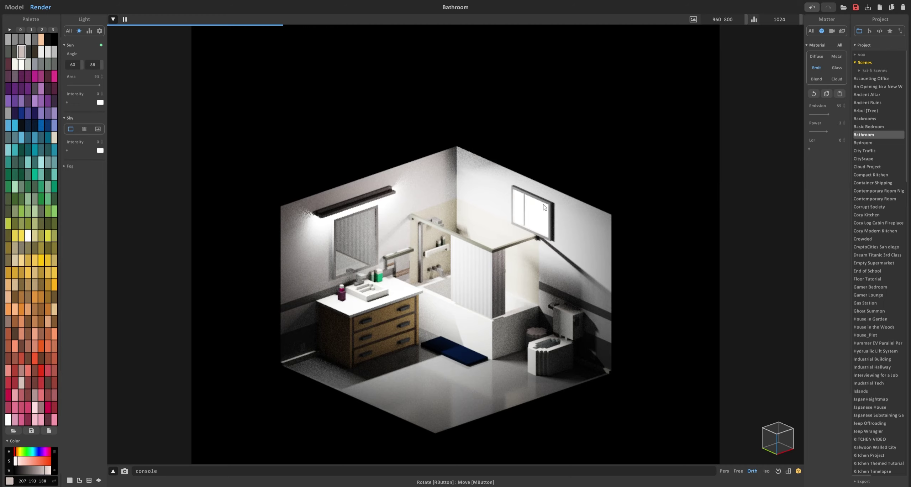
{"action": "left_click", "coordinate": [832, 30]}
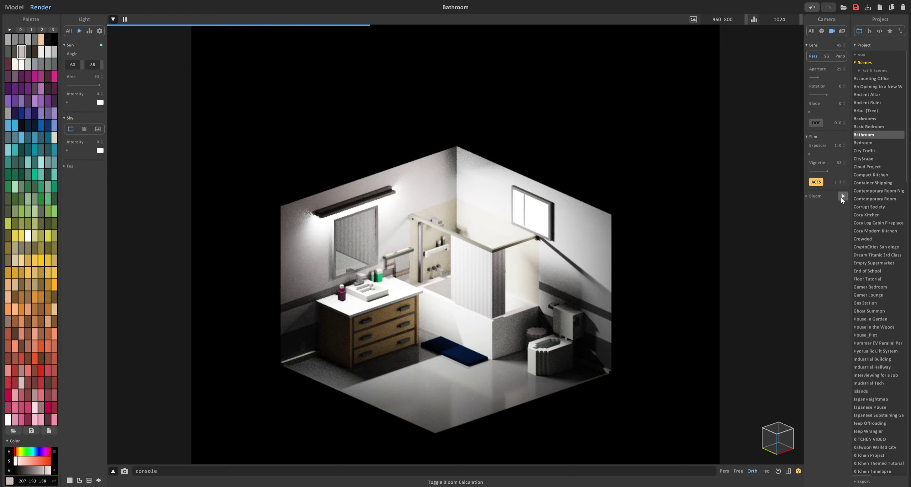
{"action": "left_click", "coordinate": [843, 196]}
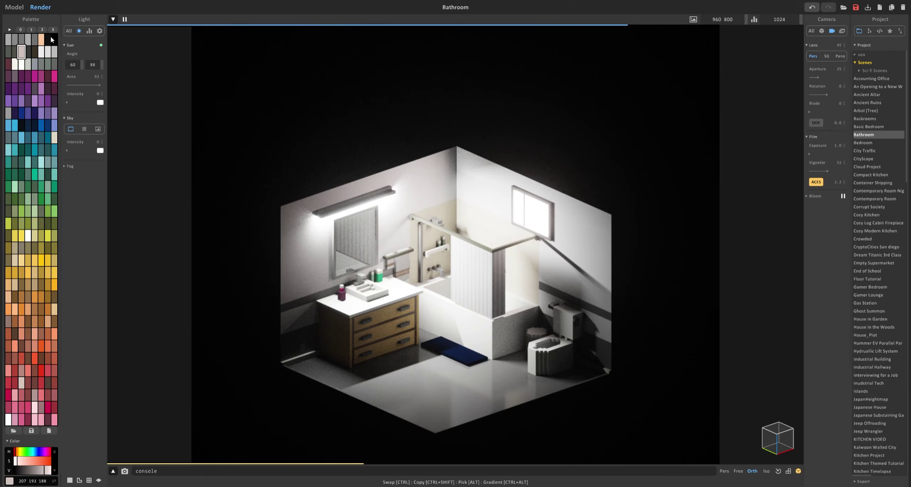
{"action": "left_click", "coordinate": [14, 7]}
{"action": "right_click_drag", "start_coordinate": [220, 221], "coordinate": [200, 132]}
Select the connected lake-water region, make it Glass and lower Transparency to 44.
{"action": "left_click", "coordinate": [97, 104]}
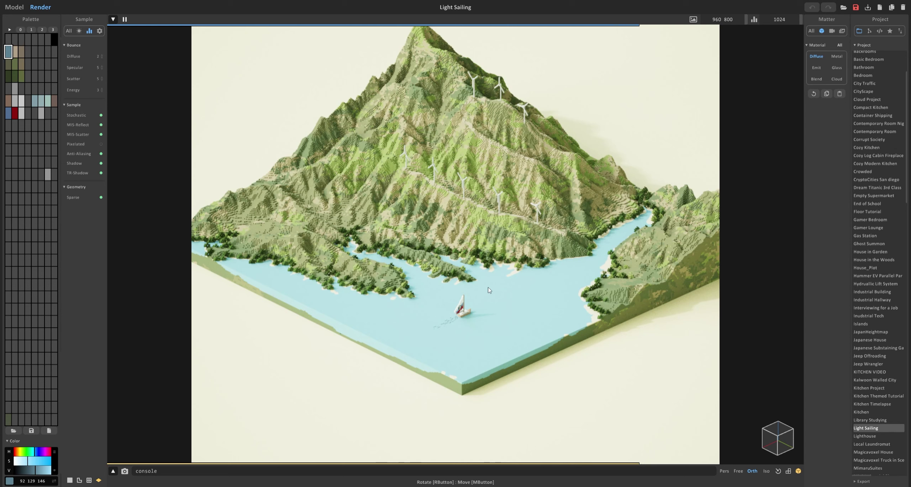
{"action": "left_click", "coordinate": [837, 67]}
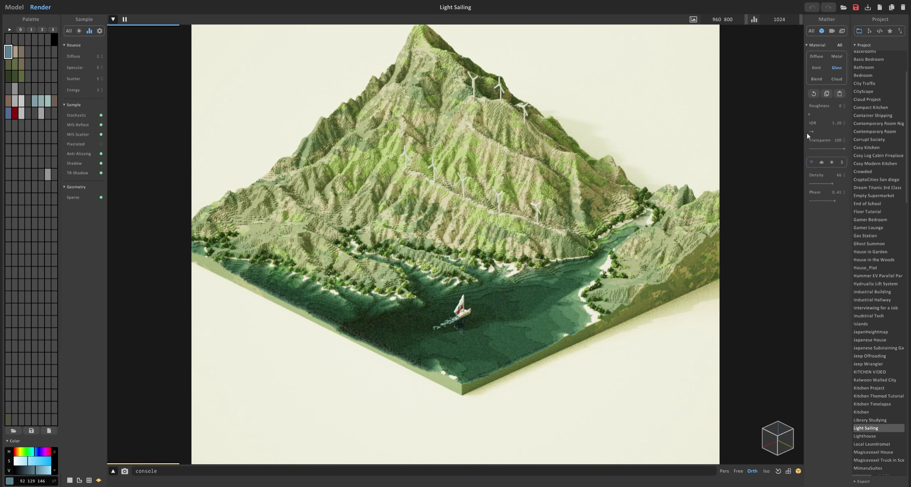
{"action": "left_click_drag", "start_coordinate": [819, 148], "coordinate": [830, 148]}
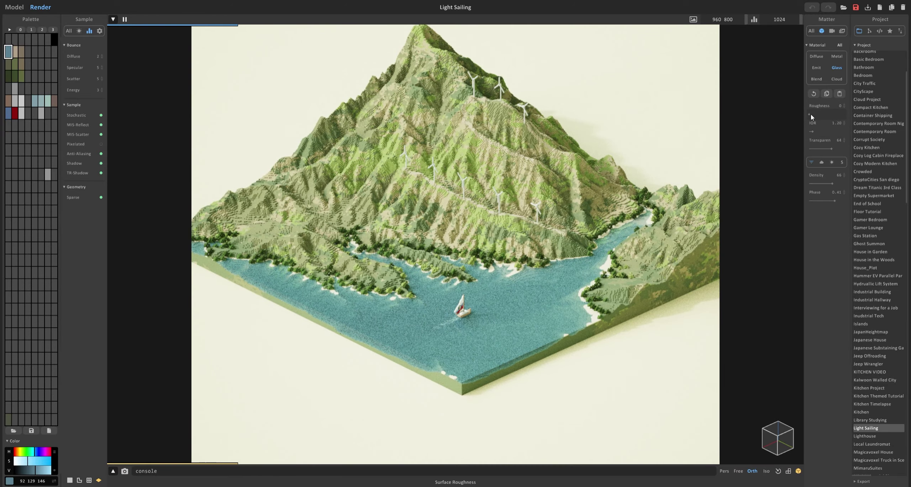
Set the glass water's Roughness to 6 and raise its IOR to 1.33.
{"action": "scroll", "coordinate": [504, 282], "scroll_direction": "up", "scroll_amount": 5}
{"action": "scroll", "coordinate": [664, 148], "scroll_direction": "down", "scroll_amount": 5}
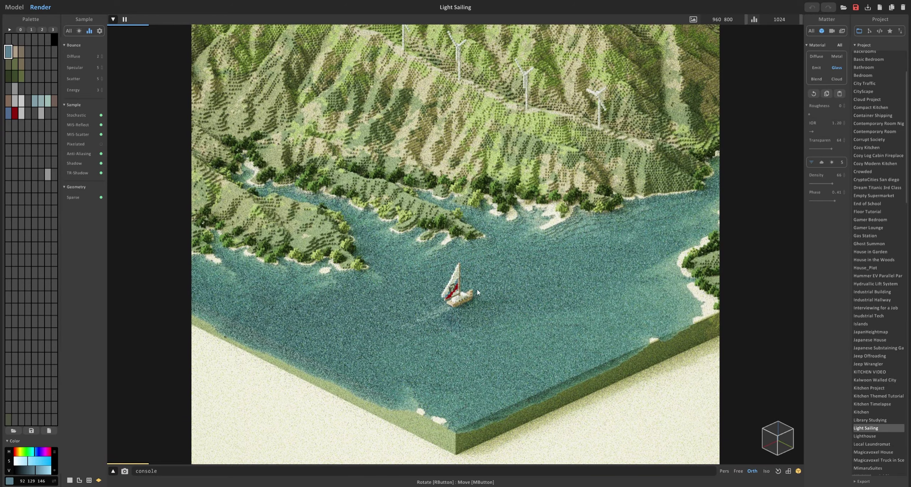
{"action": "scroll", "coordinate": [676, 149], "scroll_direction": "up", "scroll_amount": 4}
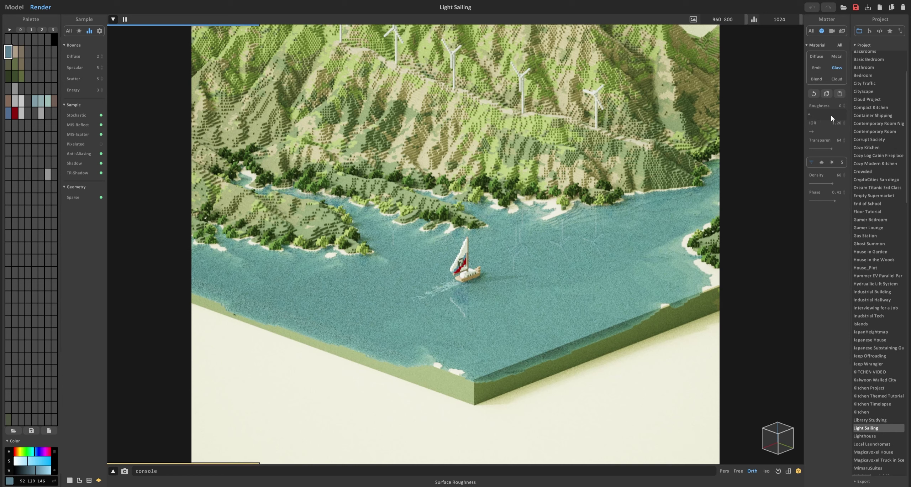
{"action": "left_click_drag", "start_coordinate": [832, 115], "coordinate": [836, 114]}
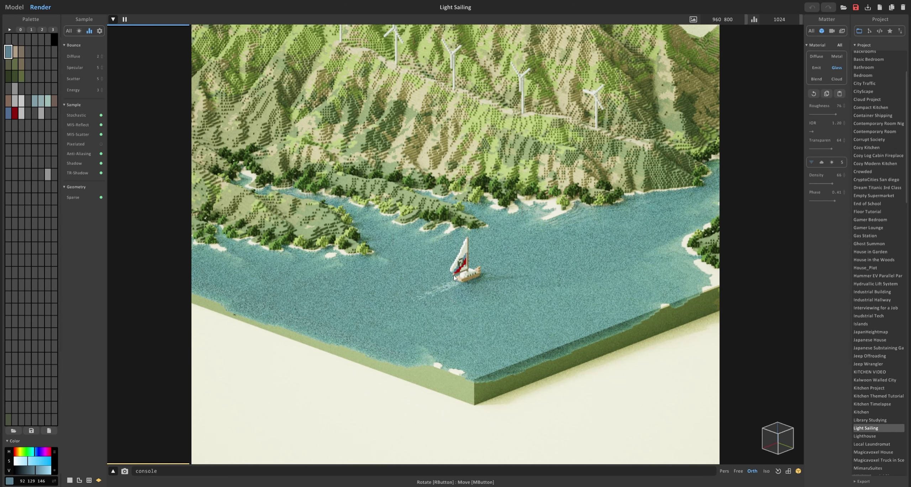
{"action": "left_click", "coordinate": [813, 114]}
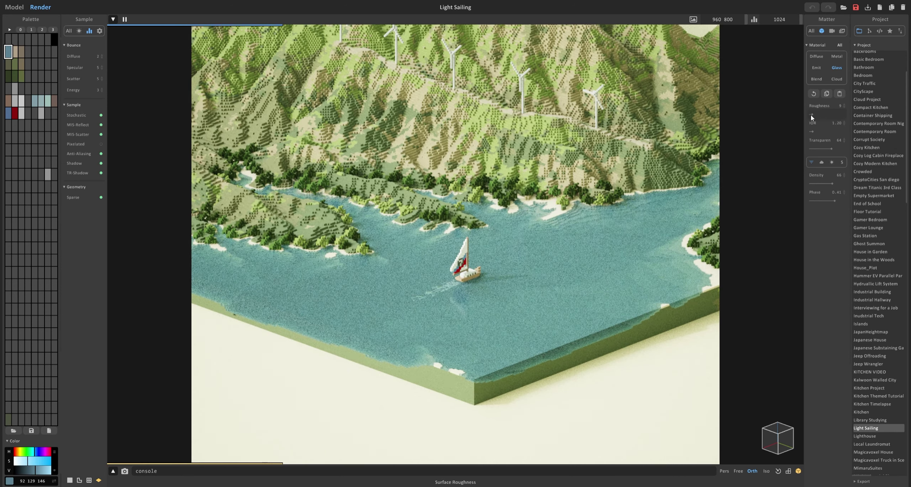
{"action": "left_click", "coordinate": [812, 115]}
{"action": "left_click_drag", "start_coordinate": [815, 131], "coordinate": [830, 131]}
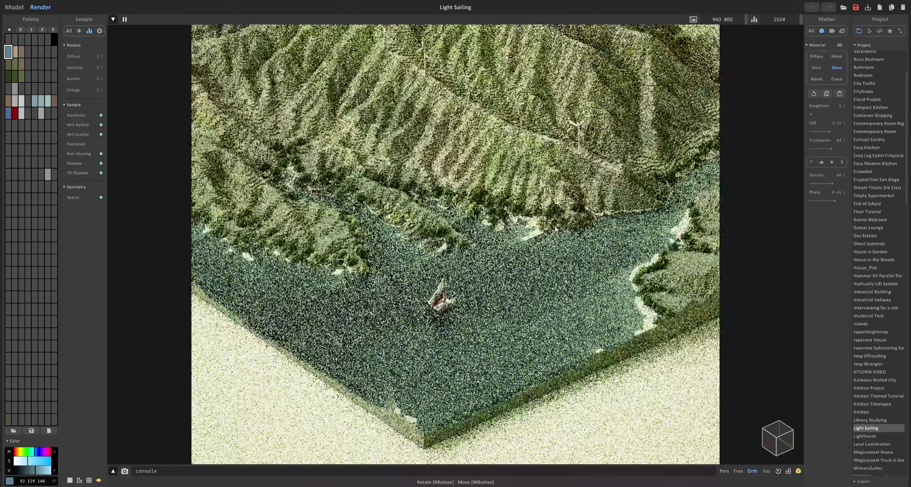
{"action": "mouse_move", "coordinate": [517, 255]}
{"action": "right_mouse_down"}
{"action": "mouse_move", "coordinate": [513, 241]}
{"action": "mouse_move", "coordinate": [506, 246]}
{"action": "right_mouse_up"}
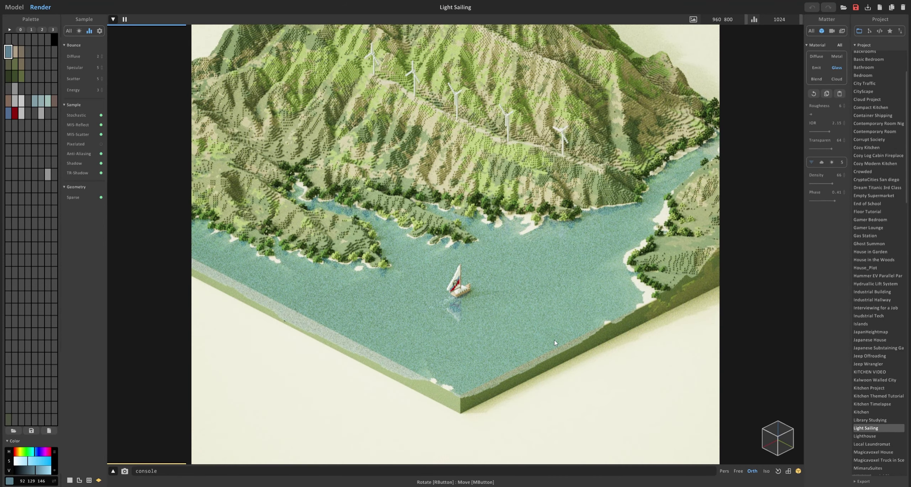
Give the water a scattering medium, switch it to Blend with Metallic 41 and density 12.
{"action": "left_click", "coordinate": [823, 164]}
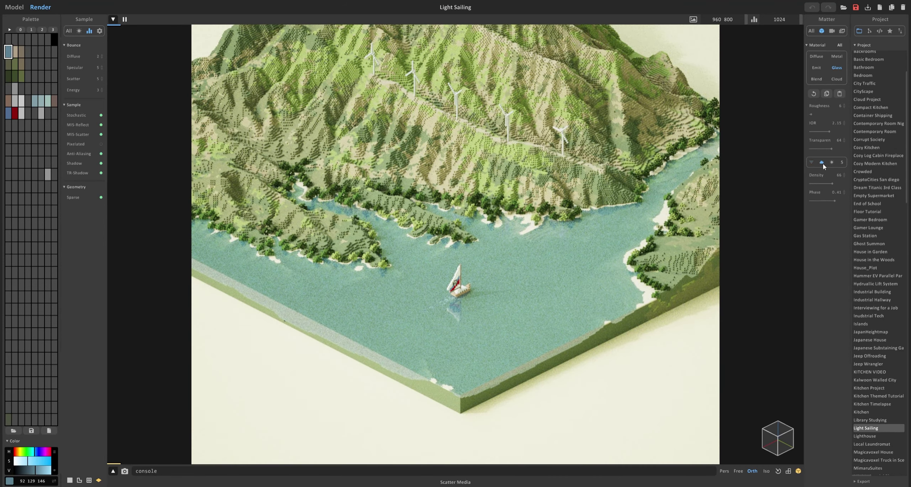
{"action": "left_click", "coordinate": [833, 161]}
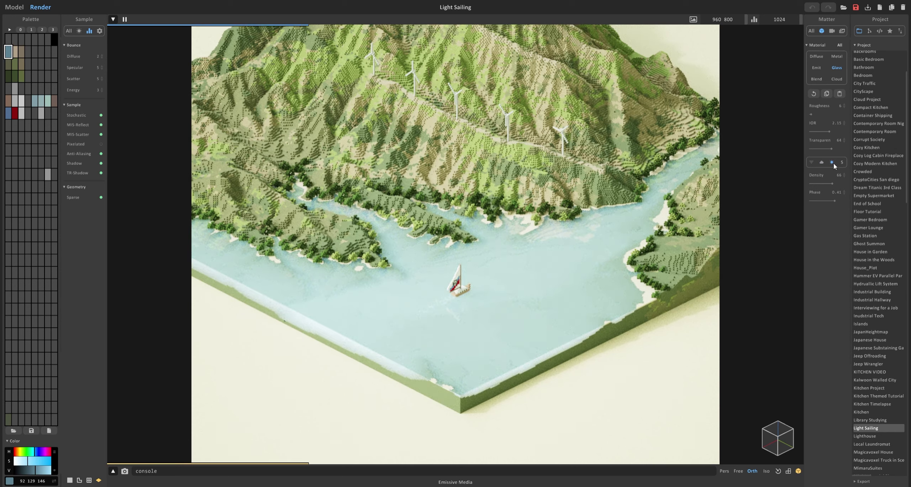
{"action": "left_click", "coordinate": [816, 79]}
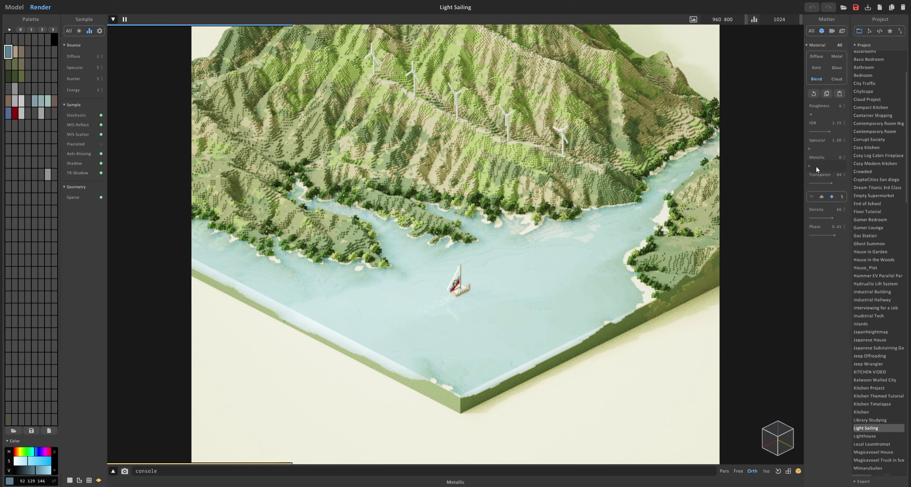
{"action": "left_click_drag", "start_coordinate": [816, 167], "coordinate": [825, 165]}
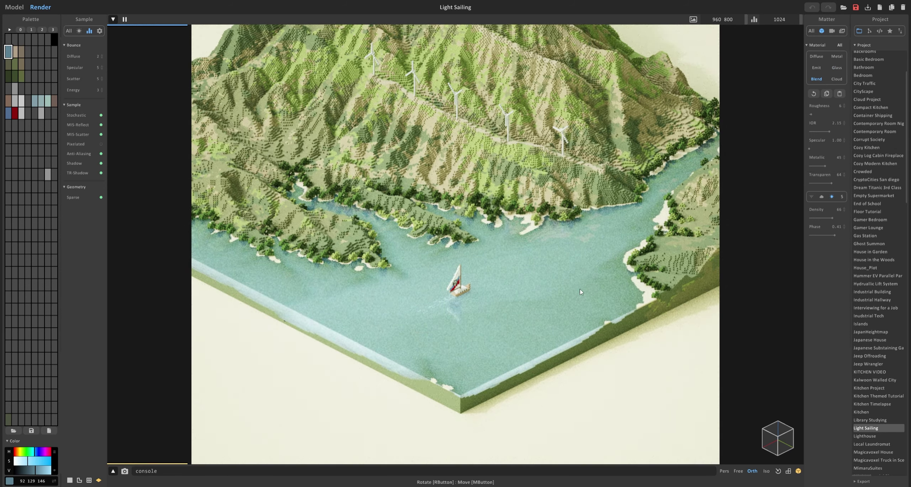
{"action": "left_click_drag", "start_coordinate": [828, 222], "coordinate": [813, 219]}
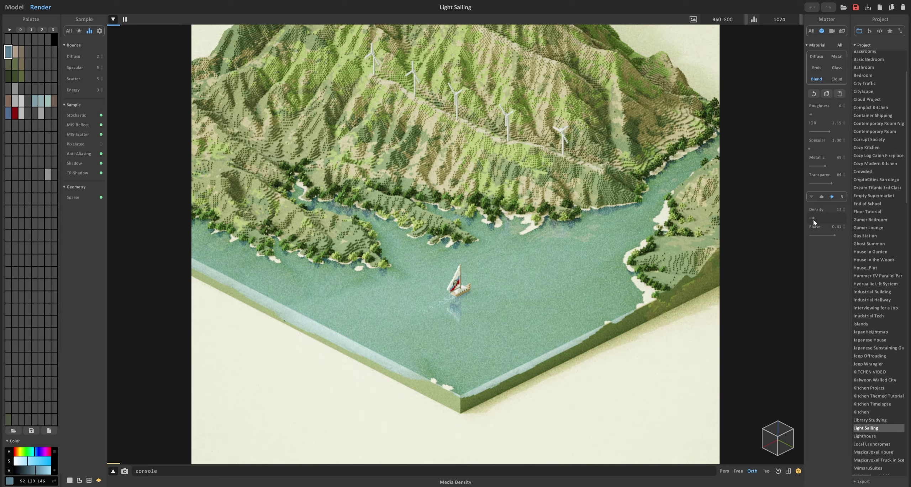
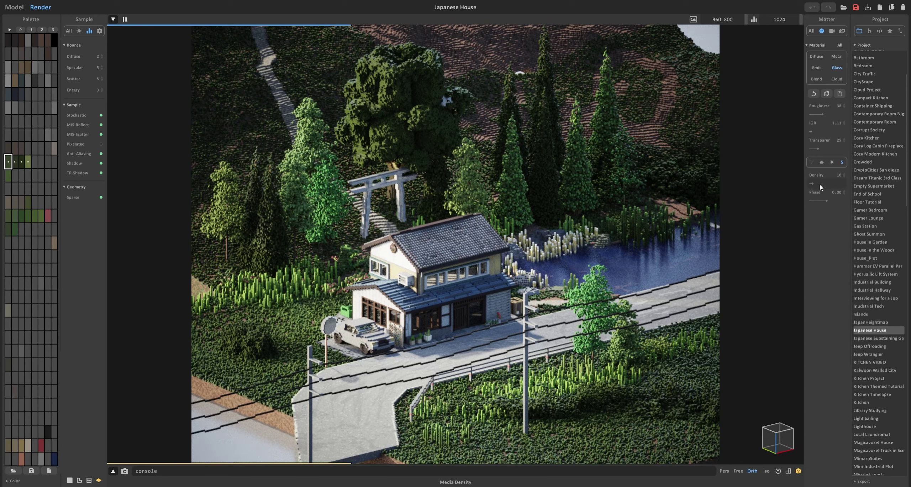
Give the glass subsurface scattering media with higher density, and adjust its refractive index downward.
{"action": "left_click", "coordinate": [820, 166]}
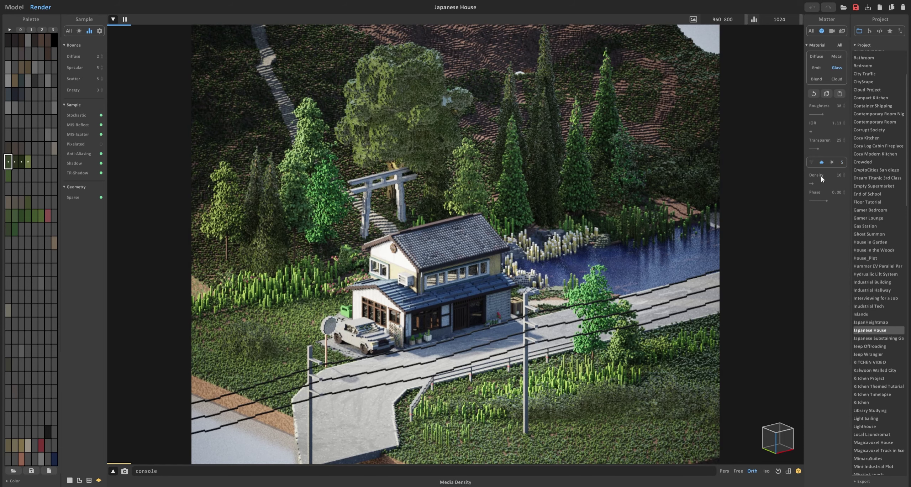
{"action": "left_click", "coordinate": [843, 163]}
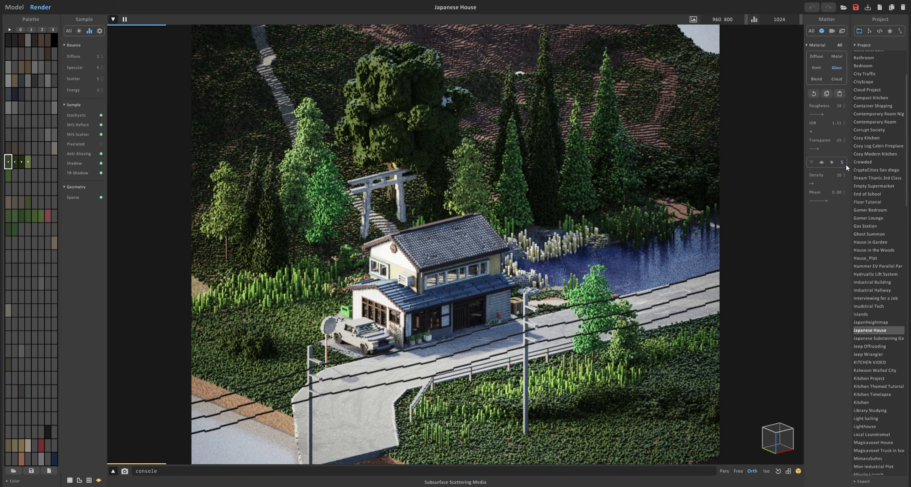
{"action": "left_click_drag", "start_coordinate": [827, 182], "coordinate": [843, 184]}
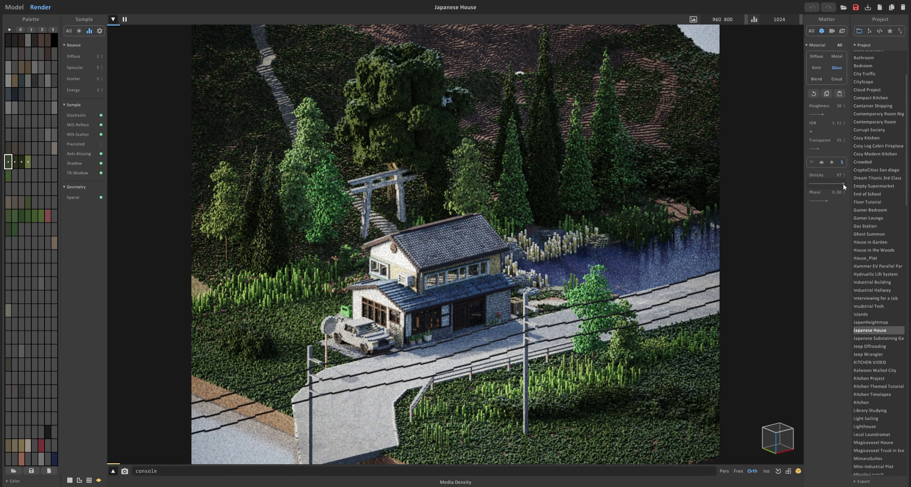
{"action": "left_click", "coordinate": [813, 132]}
{"action": "left_click_drag", "start_coordinate": [813, 132], "coordinate": [829, 132]}
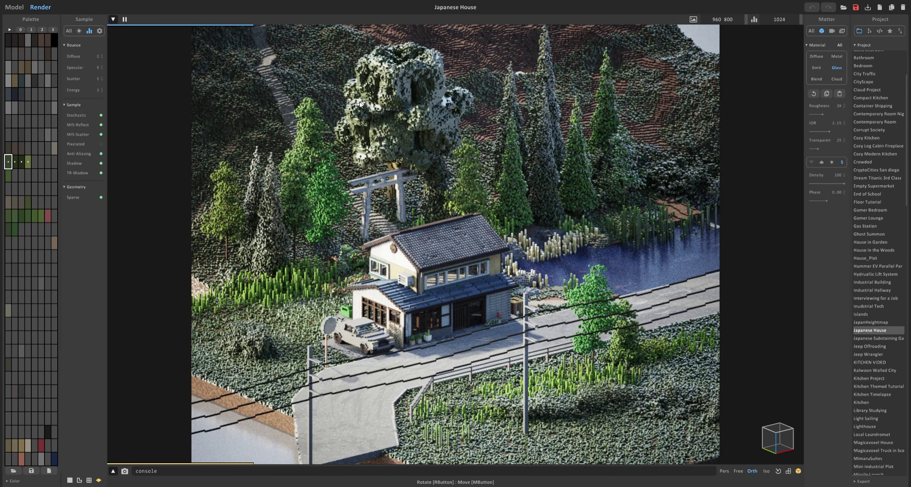
{"action": "left_click_drag", "start_coordinate": [821, 132], "coordinate": [812, 134]}
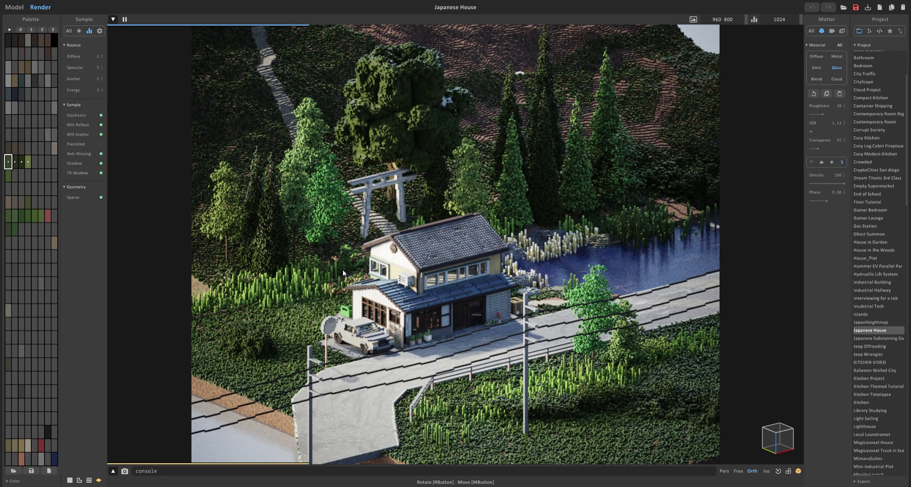
Nudge the glass refractive index to 1.20, lower its transparency, then switch the material to Diffuse.
{"action": "left_click", "coordinate": [813, 131]}
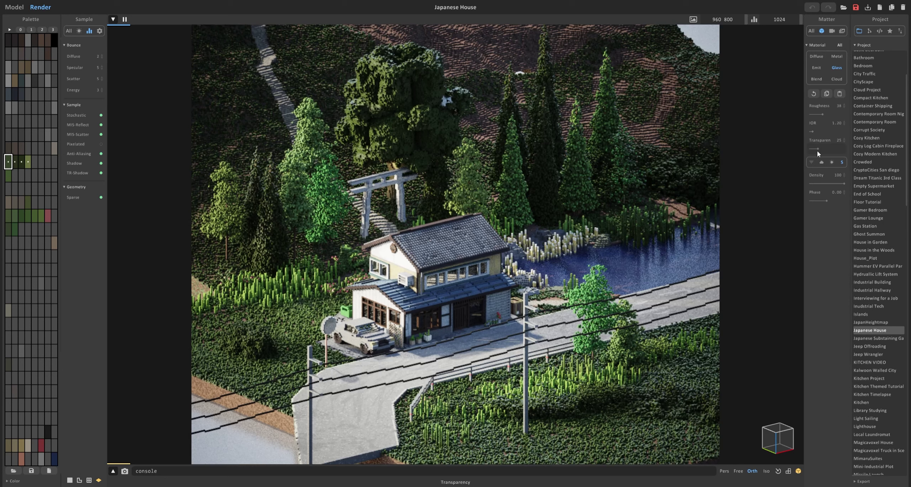
{"action": "left_click_drag", "start_coordinate": [817, 151], "coordinate": [834, 149]}
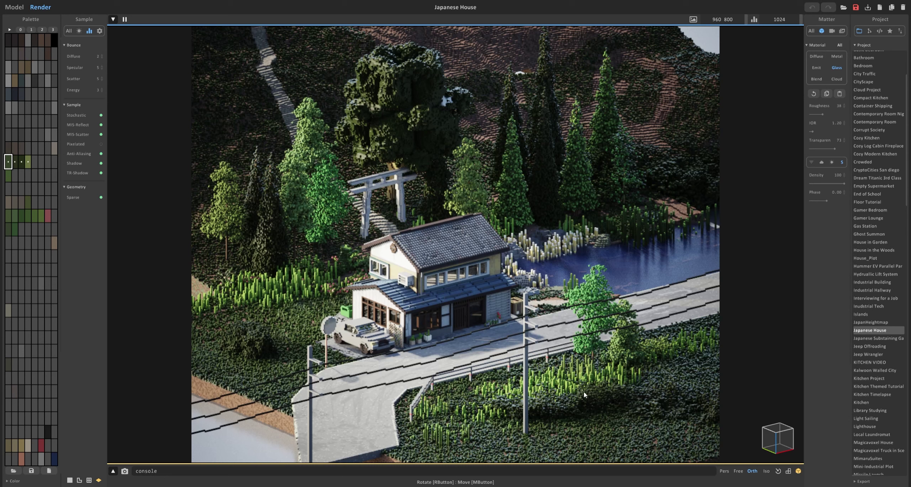
{"action": "left_click", "coordinate": [817, 58]}
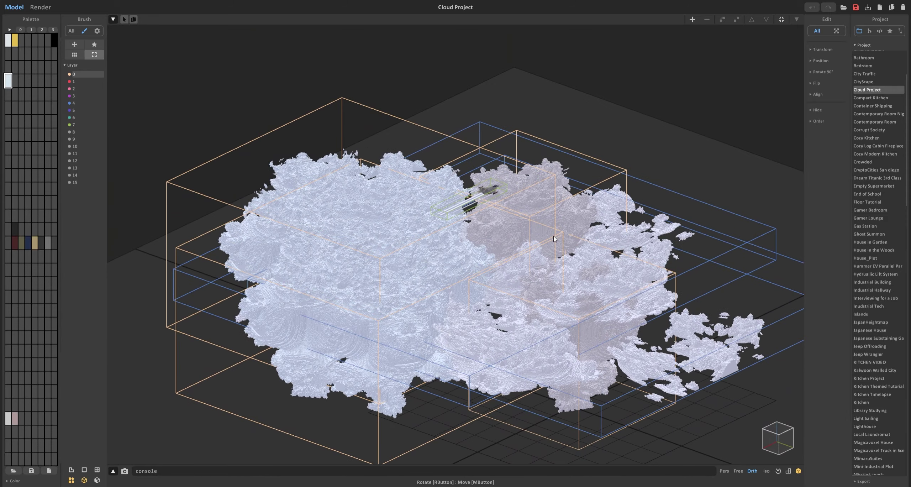
In the render view, make the pale voxels a scattering Cloud material at density 53.
{"action": "left_click", "coordinate": [40, 7]}
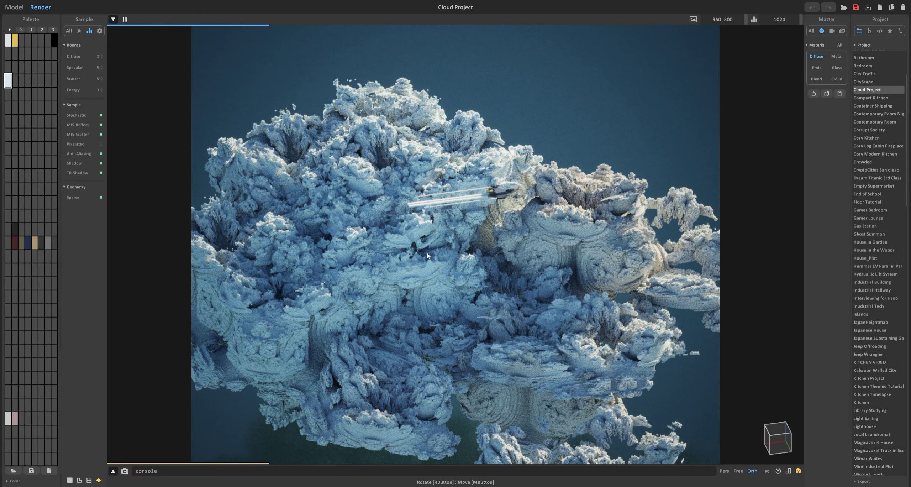
{"action": "right_click_drag", "start_coordinate": [427, 252], "coordinate": [371, 250]}
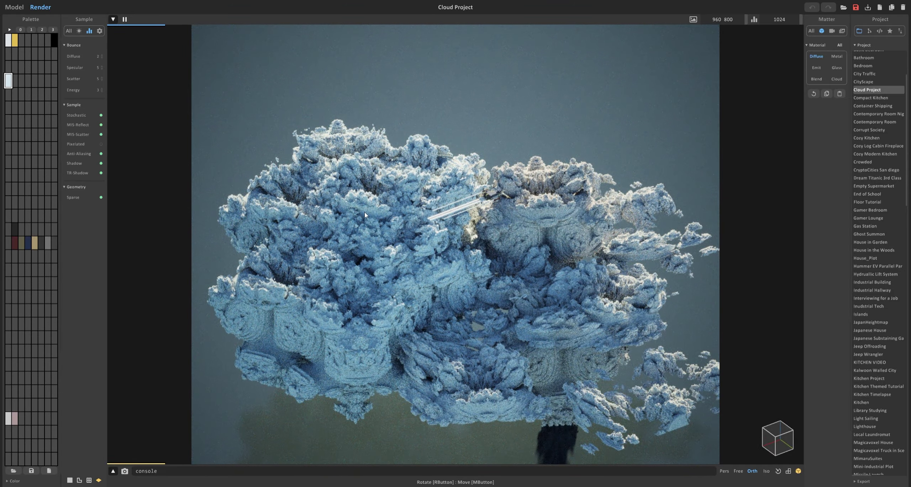
{"action": "left_click", "coordinate": [838, 80]}
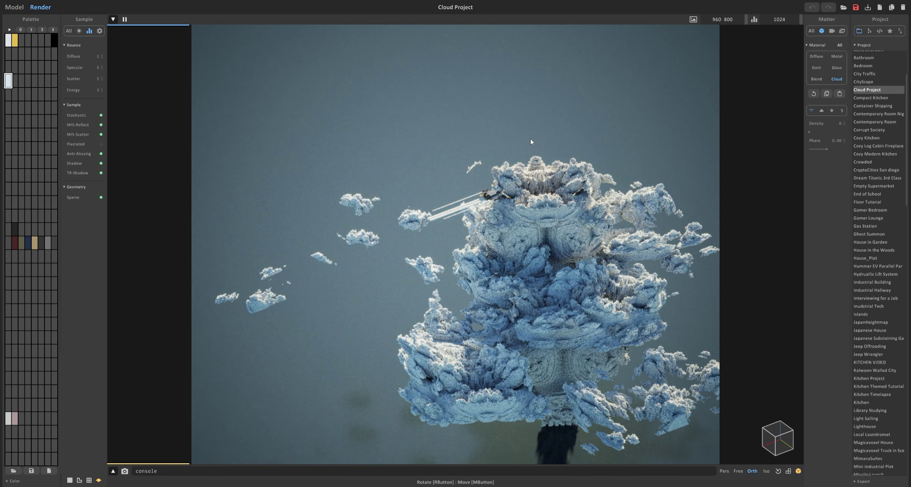
{"action": "left_click", "coordinate": [821, 111]}
{"action": "left_click_drag", "start_coordinate": [810, 133], "coordinate": [827, 131]}
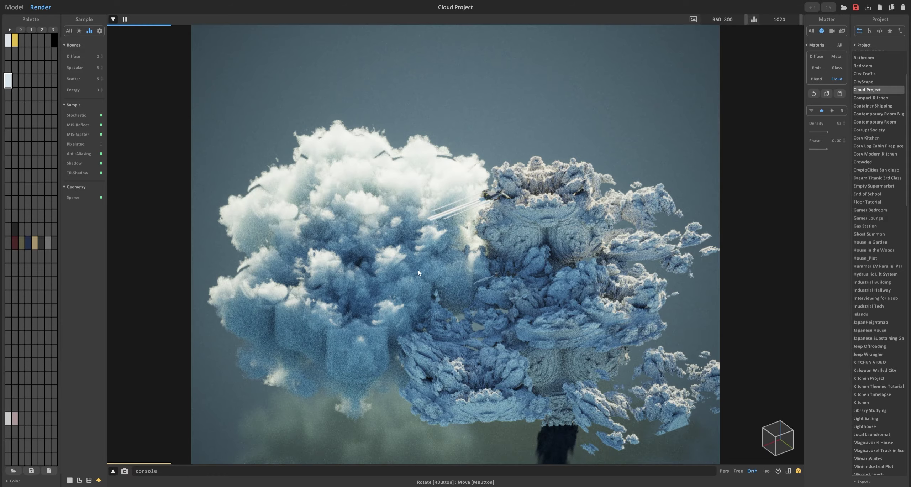
{"action": "right_click_drag", "start_coordinate": [456, 278], "coordinate": [507, 234]}
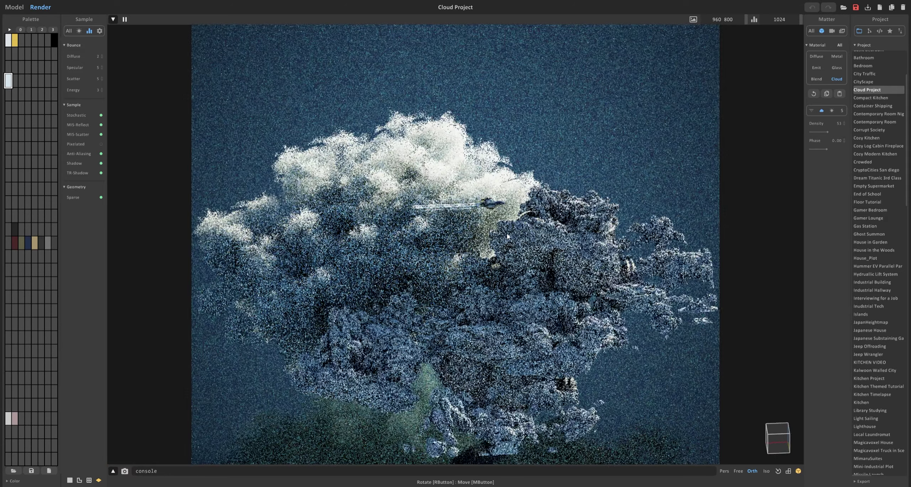
{"action": "scroll", "coordinate": [467, 228], "scroll_direction": "up", "scroll_amount": 5}
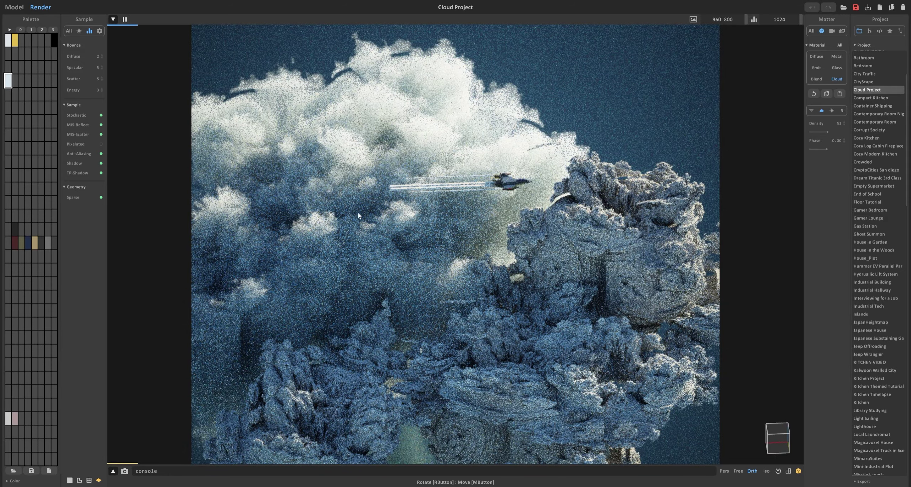
{"action": "right_click_drag", "start_coordinate": [359, 247], "coordinate": [439, 251]}
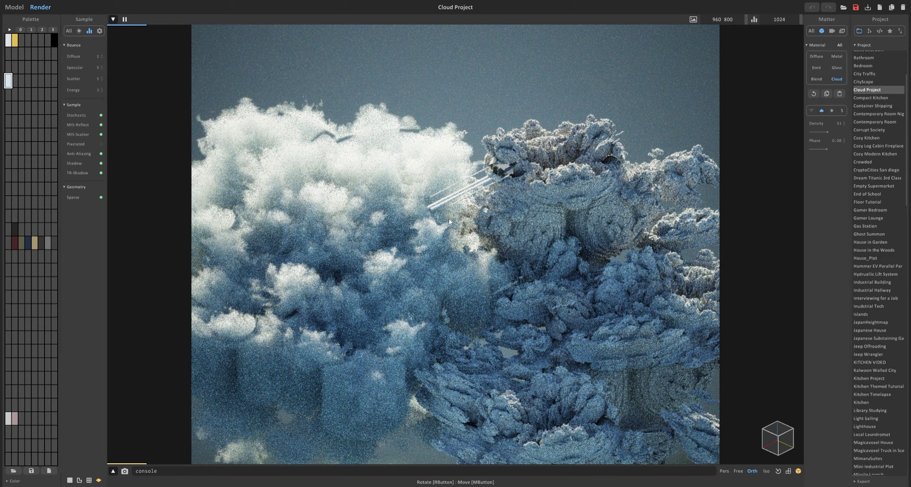
{"action": "right_click_drag", "start_coordinate": [361, 253], "coordinate": [409, 252]}
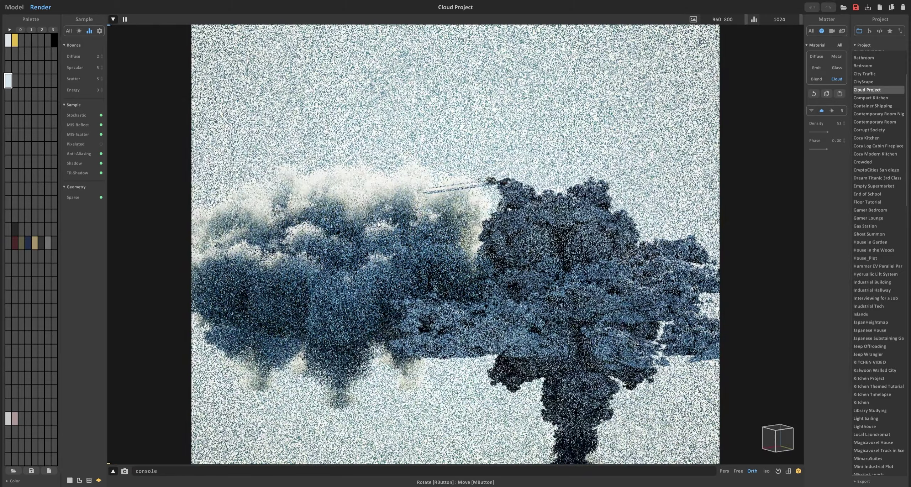
Add a new 256×256×256 model above the ground and fill it with the mandelbulb shader.
{"action": "key", "text": "Tab"}
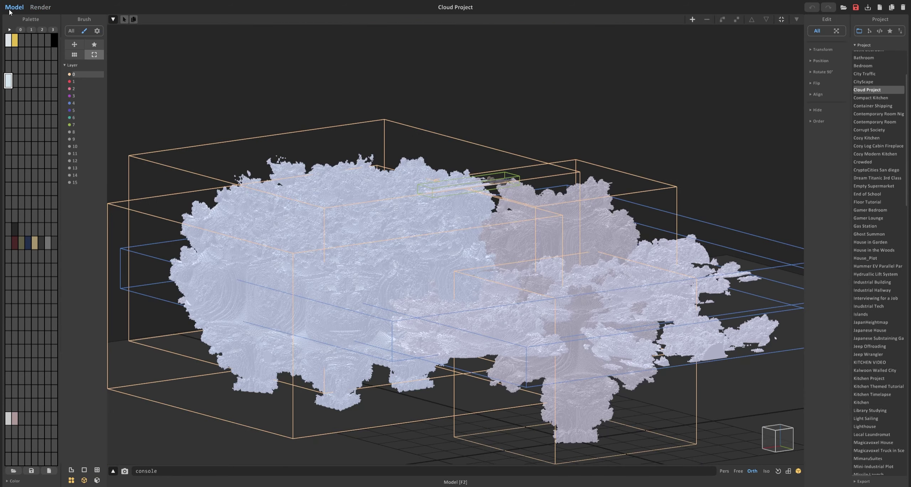
{"action": "left_click", "coordinate": [693, 19]}
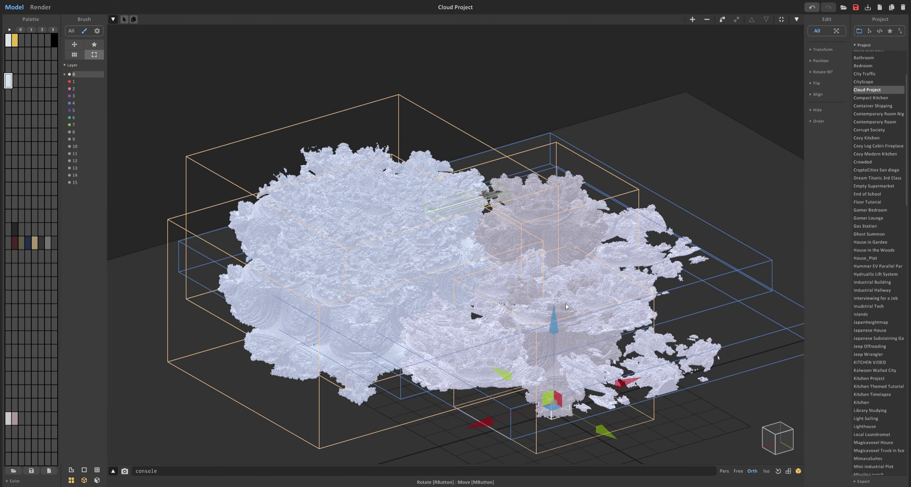
{"action": "left_click_drag", "start_coordinate": [554, 349], "coordinate": [554, 158]}
{"action": "key", "text": "Tab"}
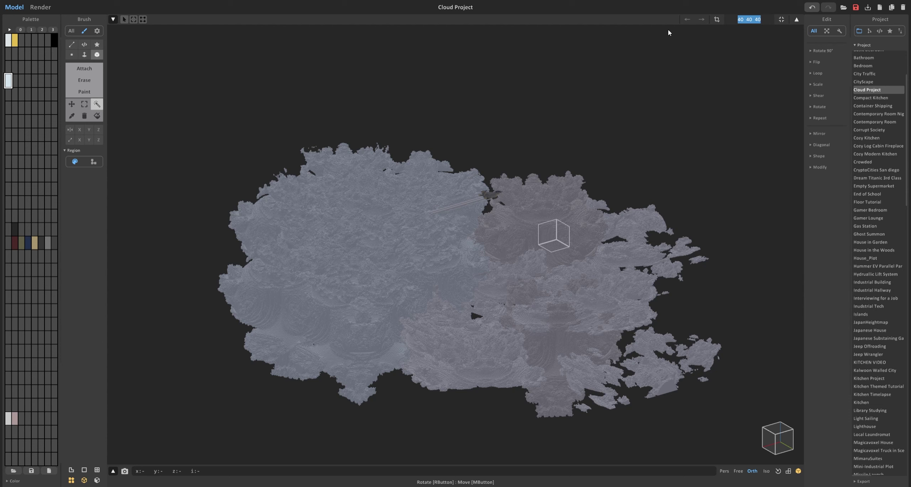
{"action": "key", "text": "Return"}
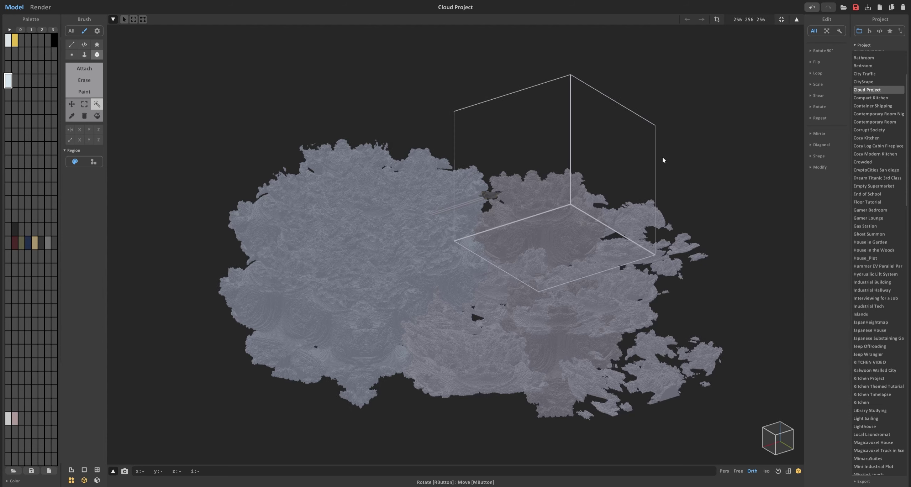
{"action": "scroll", "coordinate": [662, 156], "scroll_direction": "up", "scroll_amount": 5}
{"action": "left_click", "coordinate": [883, 31]}
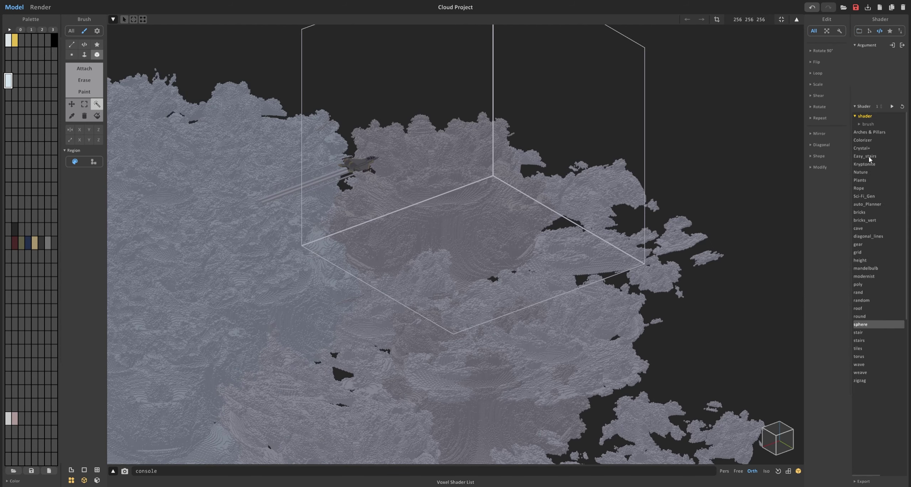
{"action": "left_click", "coordinate": [872, 269]}
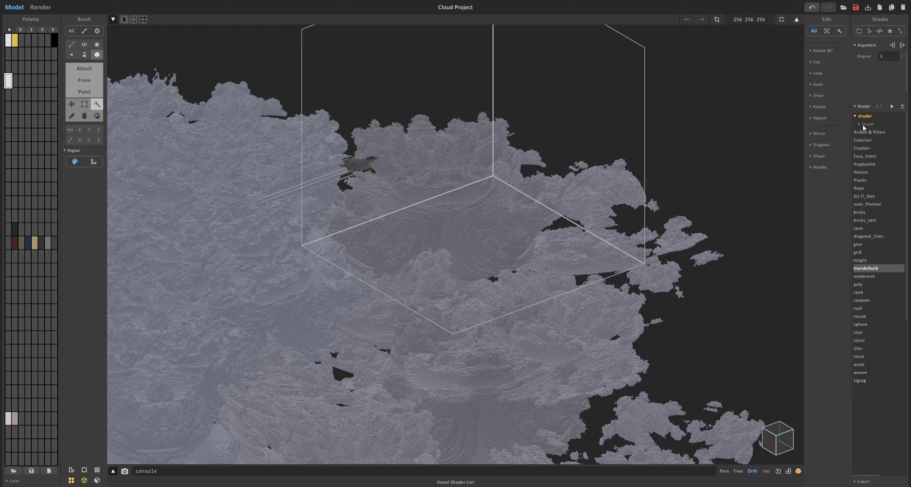
{"action": "left_click", "coordinate": [892, 106]}
{"action": "scroll", "coordinate": [546, 192], "scroll_direction": "down", "scroll_amount": 3}
Move the mandelbulb model left and up to sit among the clouds.
{"action": "key", "text": "Tab"}
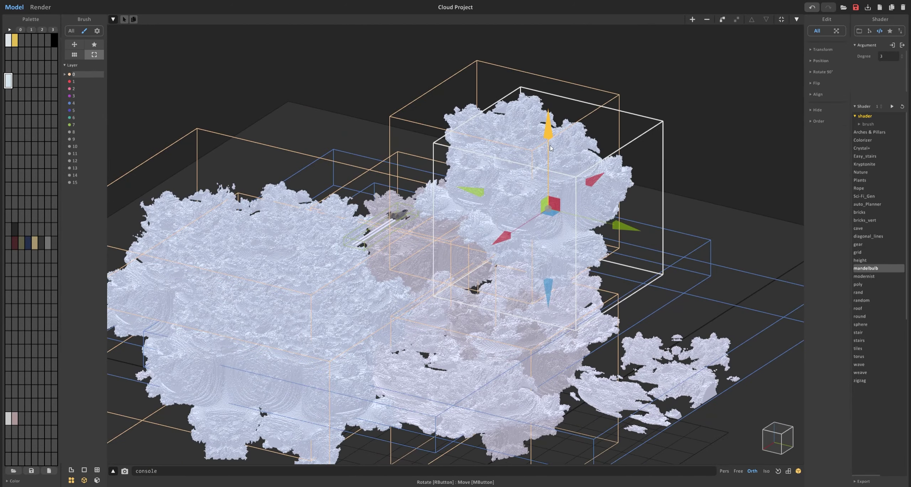
{"action": "left_click_drag", "start_coordinate": [548, 123], "coordinate": [549, 151]}
{"action": "left_click_drag", "start_coordinate": [551, 239], "coordinate": [445, 210]}
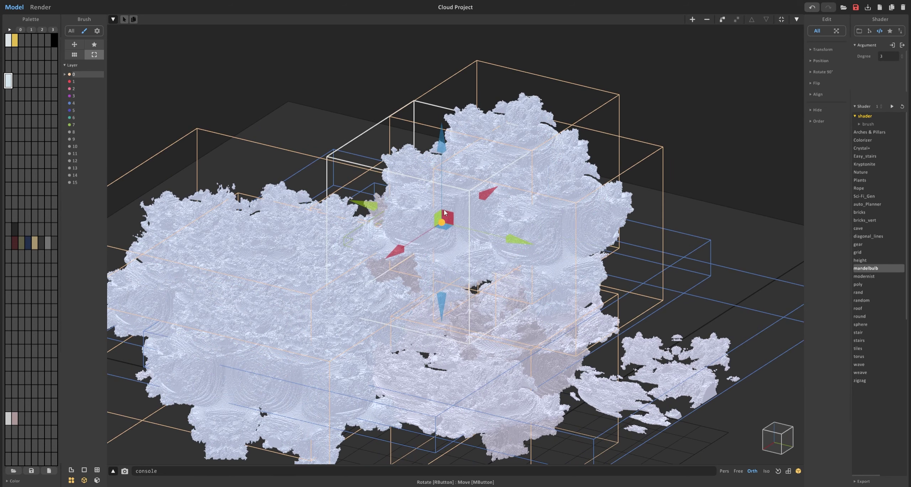
{"action": "right_click_drag", "start_coordinate": [457, 209], "coordinate": [483, 259]}
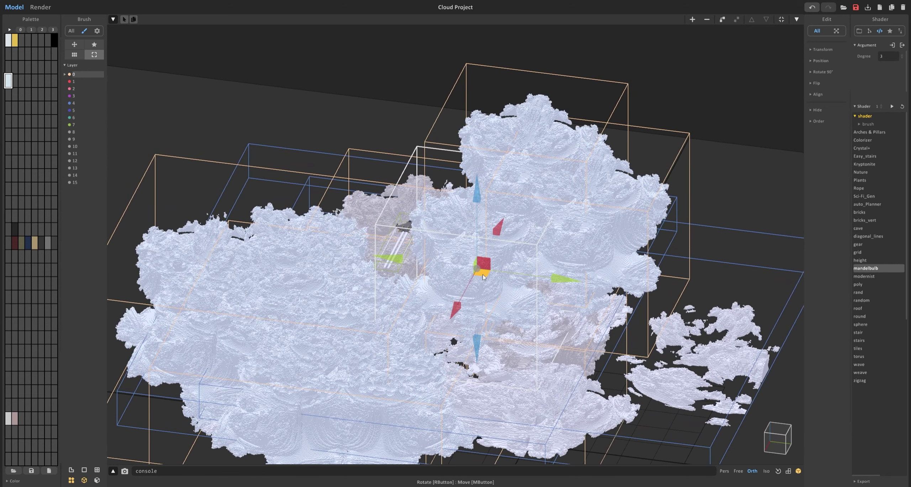
{"action": "left_click_drag", "start_coordinate": [483, 276], "coordinate": [464, 220]}
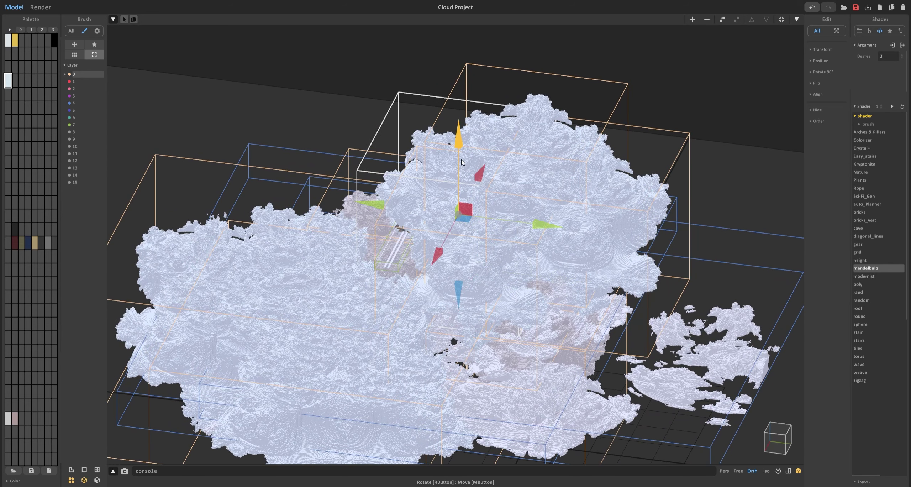
{"action": "left_click_drag", "start_coordinate": [462, 162], "coordinate": [463, 137]}
{"action": "right_click_drag", "start_coordinate": [462, 137], "coordinate": [541, 199]}
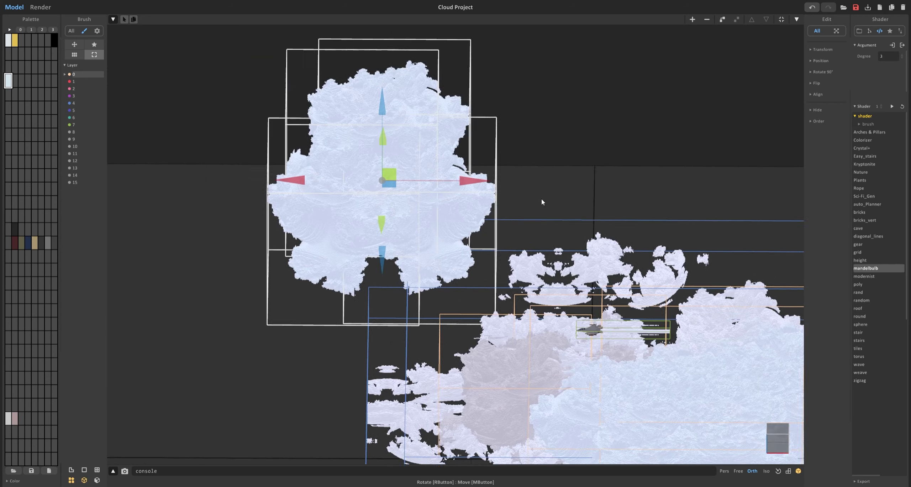
Scale the mandelbulb model to 0.5 and shrink its edit region to fit.
{"action": "double_click", "coordinate": [460, 249]}
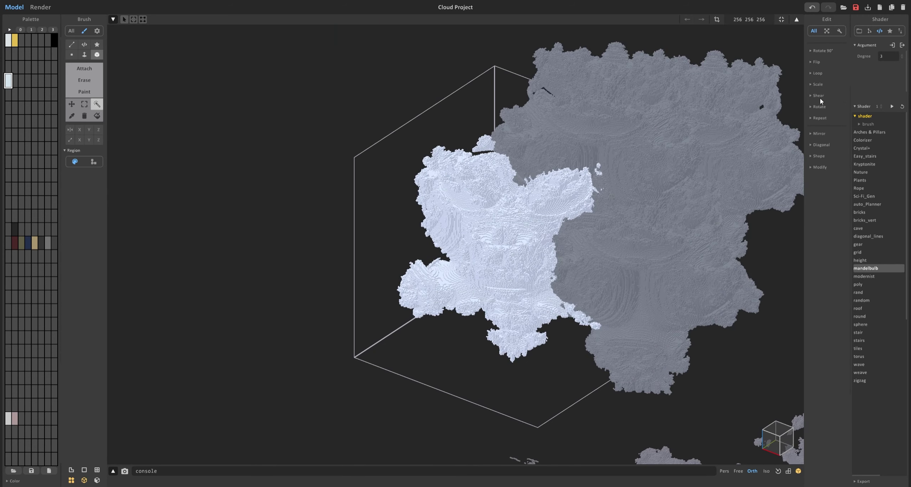
{"action": "left_click", "coordinate": [821, 87]}
{"action": "type", "text": ".5"}
{"action": "key", "text": "Return"}
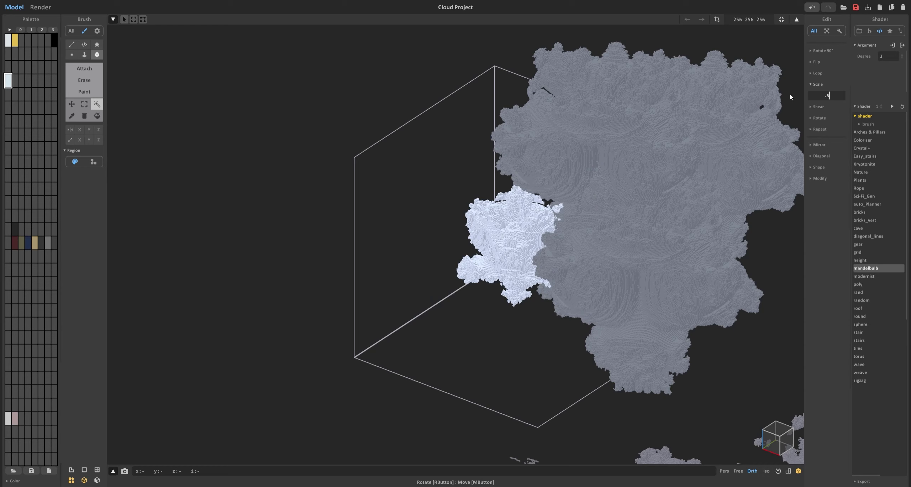
{"action": "left_click", "coordinate": [717, 20]}
{"action": "key", "text": "Tab"}
Zoom and rotate the rendered view to show the mandelbulb beside the puffy cloud.
{"action": "left_click", "coordinate": [41, 7]}
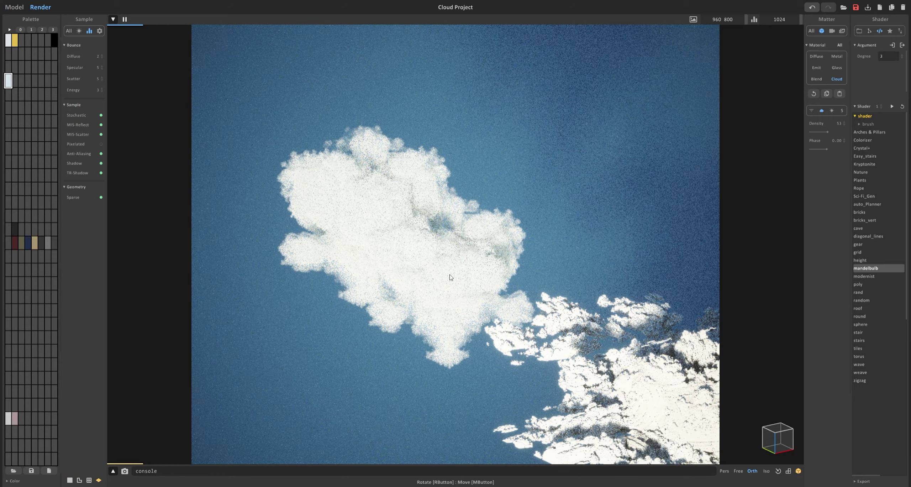
{"action": "scroll", "coordinate": [451, 277], "scroll_direction": "up", "scroll_amount": 3}
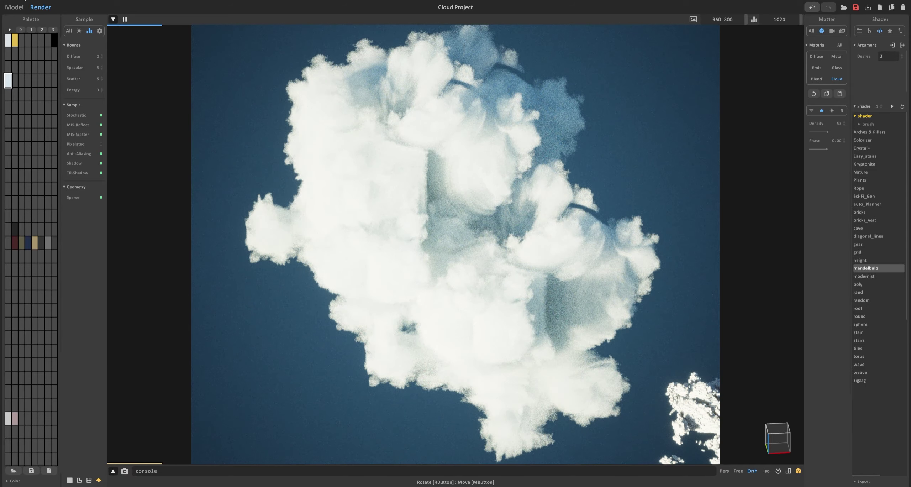
{"action": "scroll", "coordinate": [549, 276], "scroll_direction": "down", "scroll_amount": 5}
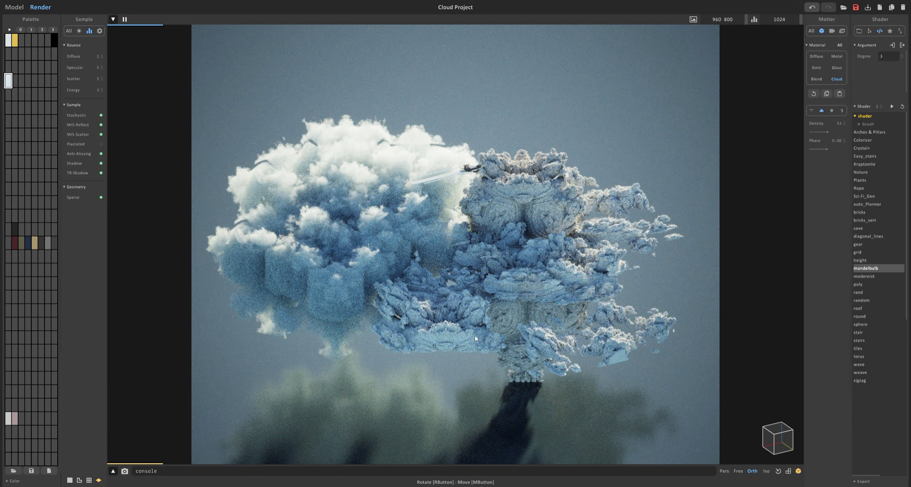
{"action": "right_click_drag", "start_coordinate": [530, 266], "coordinate": [543, 266]}
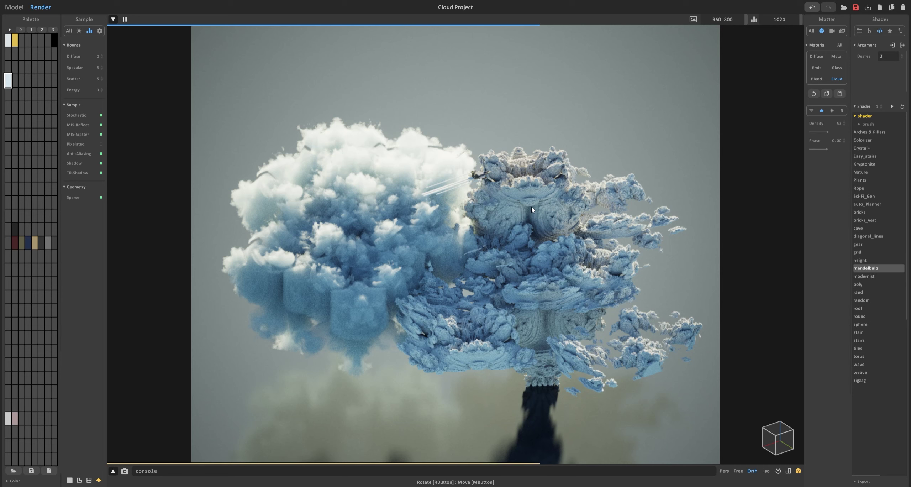
Make the grey cloud colour a Cloud material with density 24.
{"action": "left_click", "coordinate": [530, 192]}
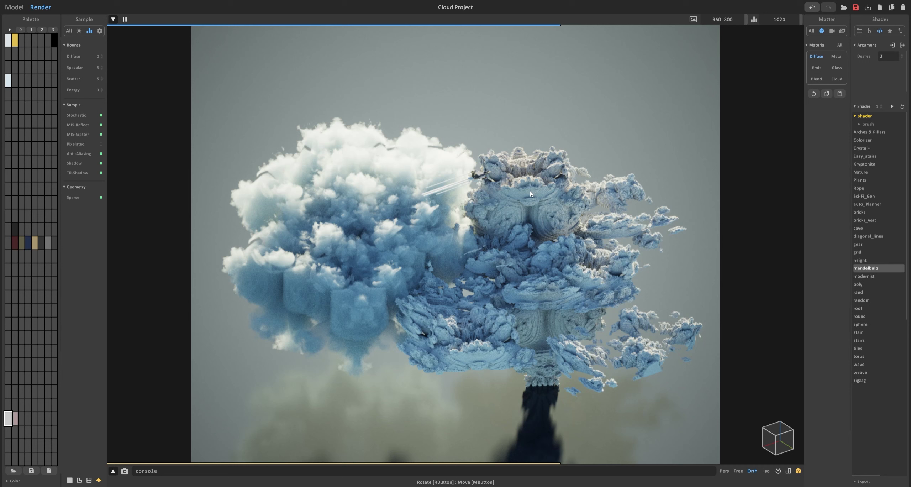
{"action": "left_click", "coordinate": [834, 77]}
{"action": "left_click_drag", "start_coordinate": [831, 131], "coordinate": [838, 132]}
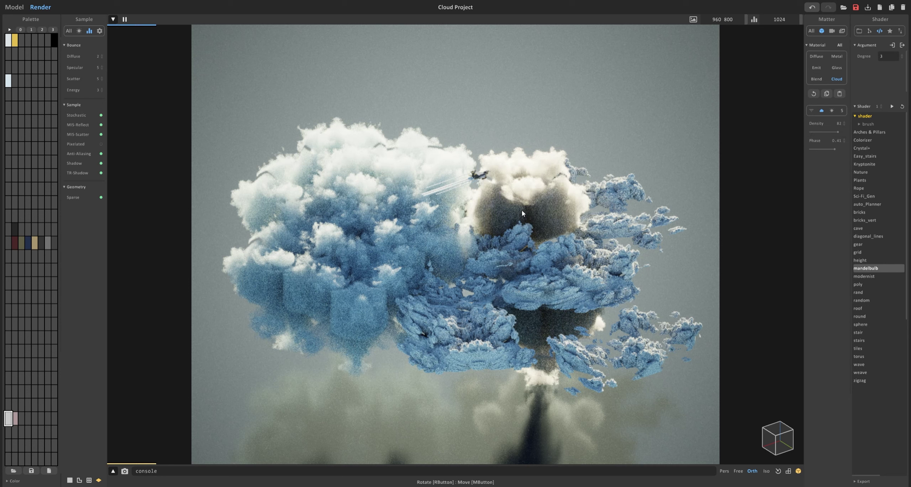
{"action": "left_click", "coordinate": [815, 132]}
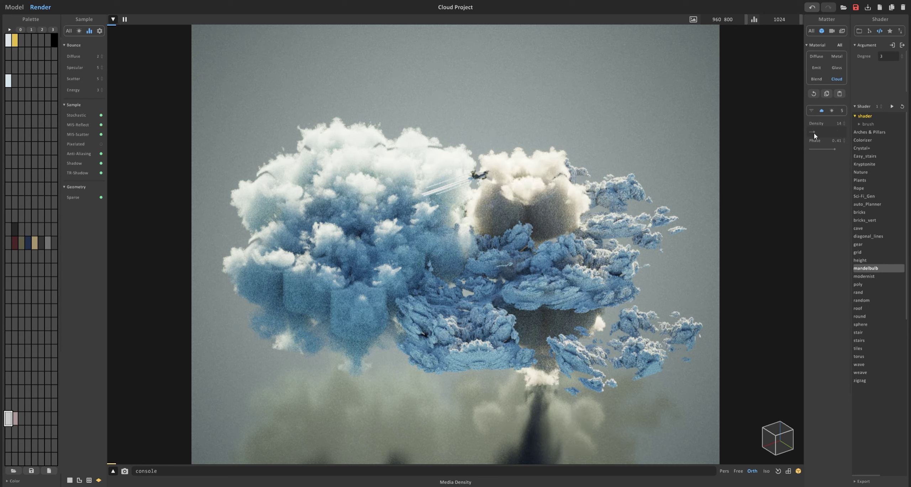
{"action": "left_click_drag", "start_coordinate": [815, 133], "coordinate": [818, 133]}
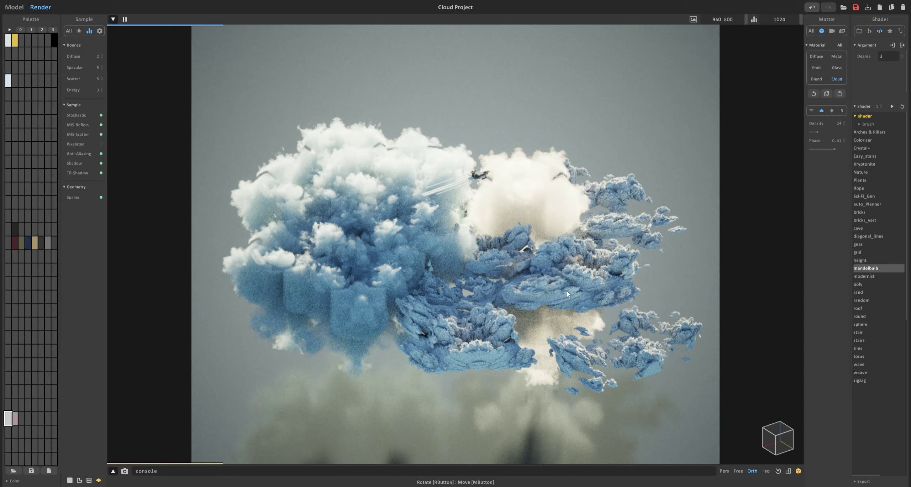
Give the white cloud colour Cloud material at density 17, and set light-blue density to 22.
{"action": "left_click", "coordinate": [559, 282]}
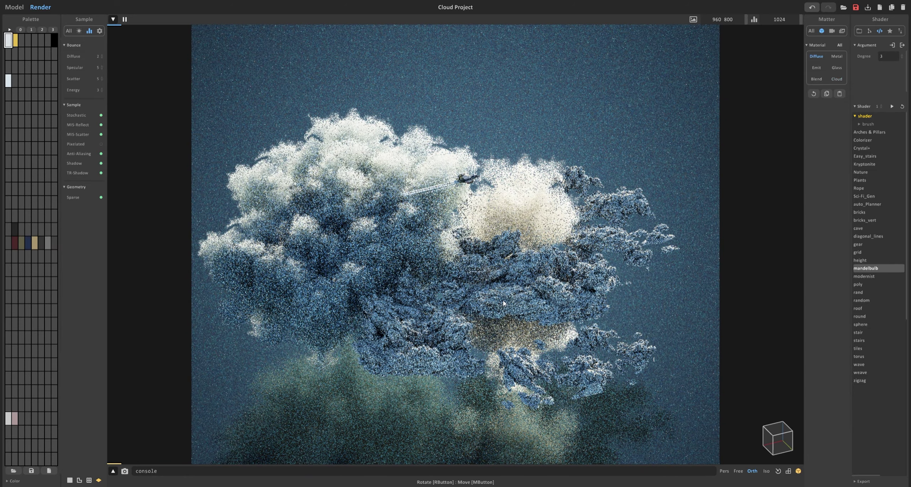
{"action": "left_click", "coordinate": [837, 78]}
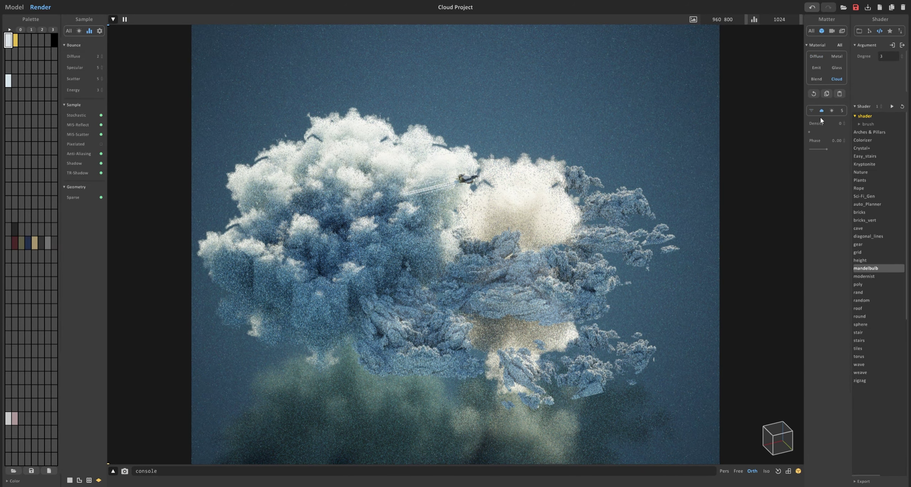
{"action": "left_click_drag", "start_coordinate": [811, 135], "coordinate": [815, 132]}
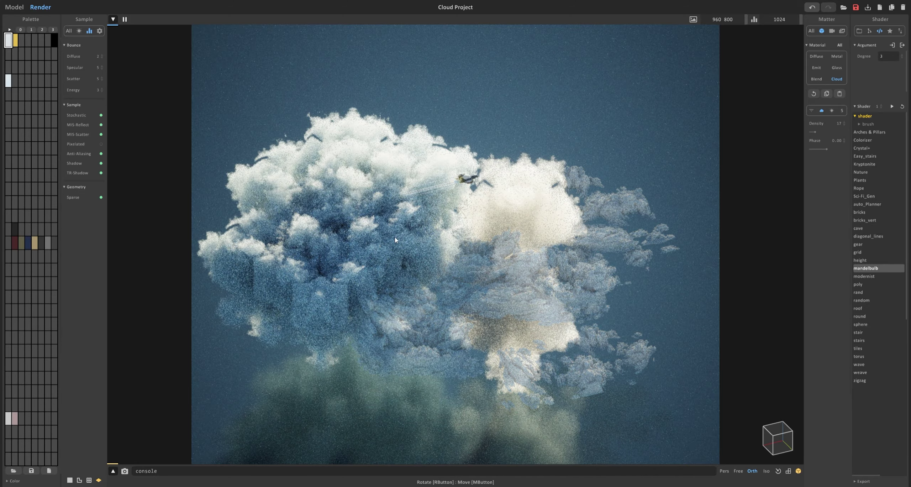
{"action": "left_click", "coordinate": [385, 242]}
{"action": "left_click", "coordinate": [818, 132]}
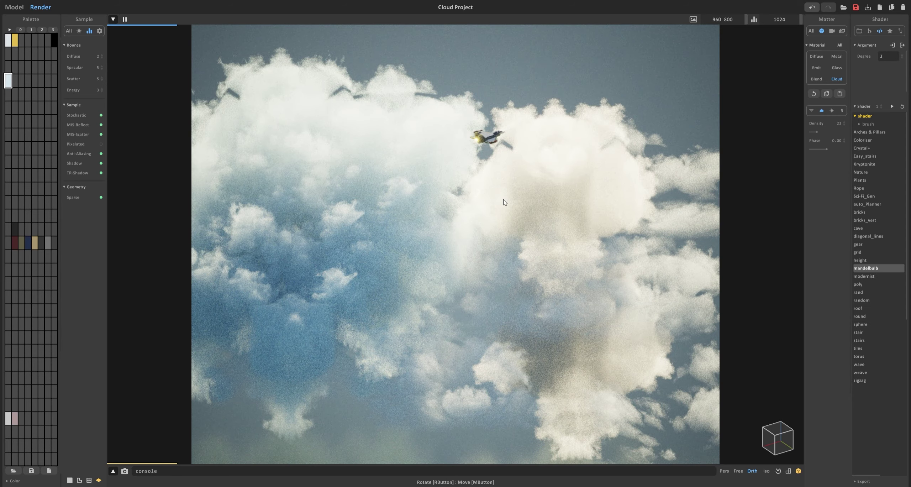
Centre the jet among the clouds and bring up the Camera settings.
{"action": "right_click_drag", "start_coordinate": [506, 203], "coordinate": [465, 222]}
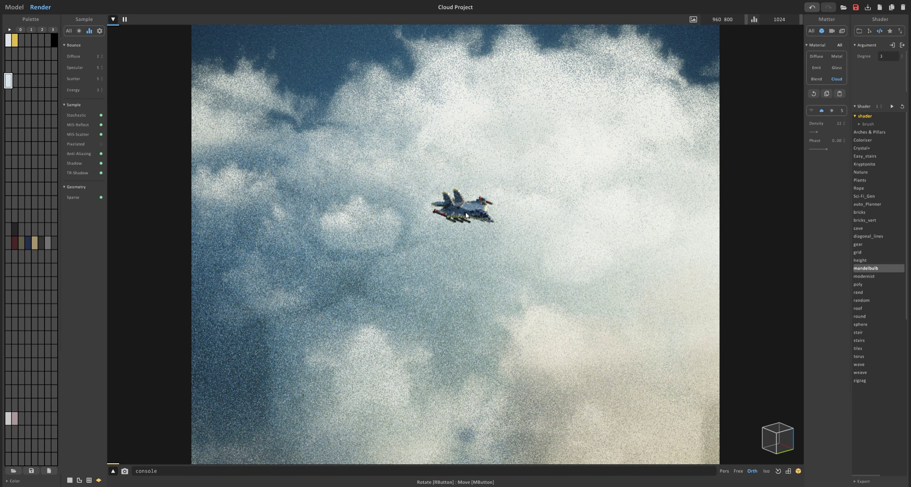
{"action": "left_click", "coordinate": [832, 30]}
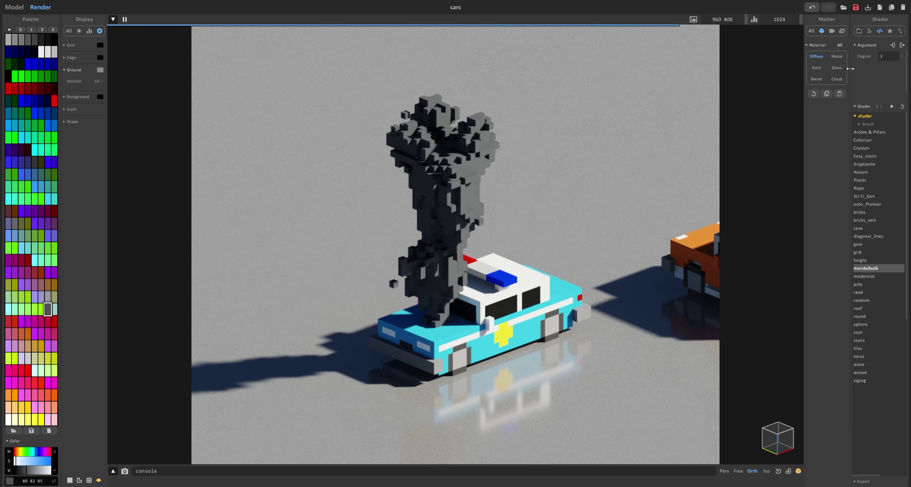
Make the police car's smoke a scattering Cloud material with density 39.
{"action": "left_click", "coordinate": [837, 79]}
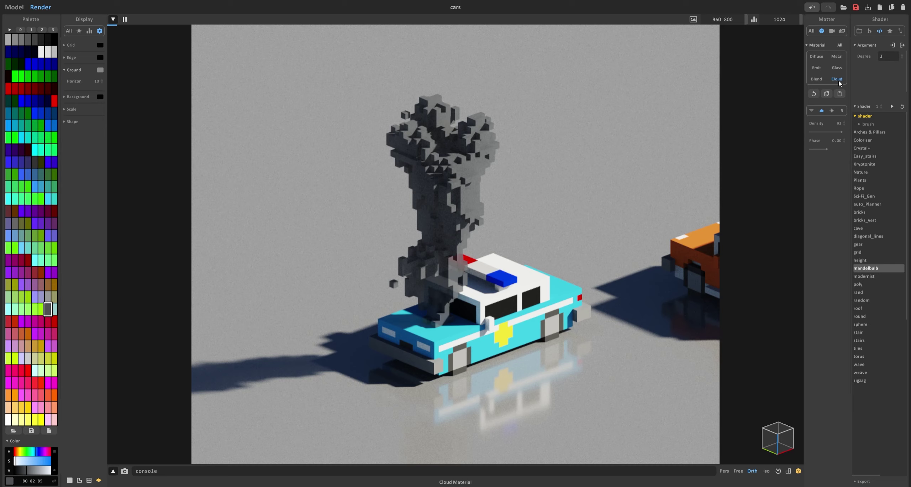
{"action": "left_click", "coordinate": [823, 112]}
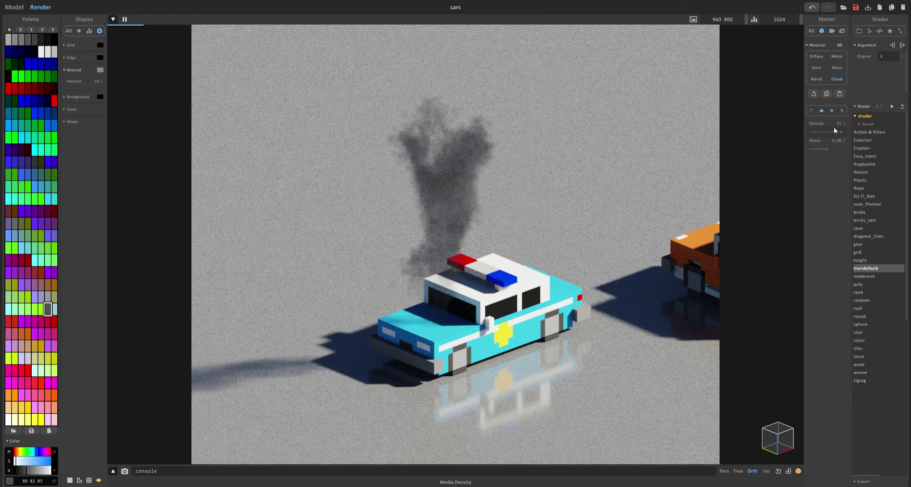
{"action": "mouse_move", "coordinate": [832, 131]}
{"action": "left_mouse_down"}
{"action": "mouse_move", "coordinate": [823, 132]}
{"action": "mouse_move", "coordinate": [843, 132]}
{"action": "left_mouse_up"}
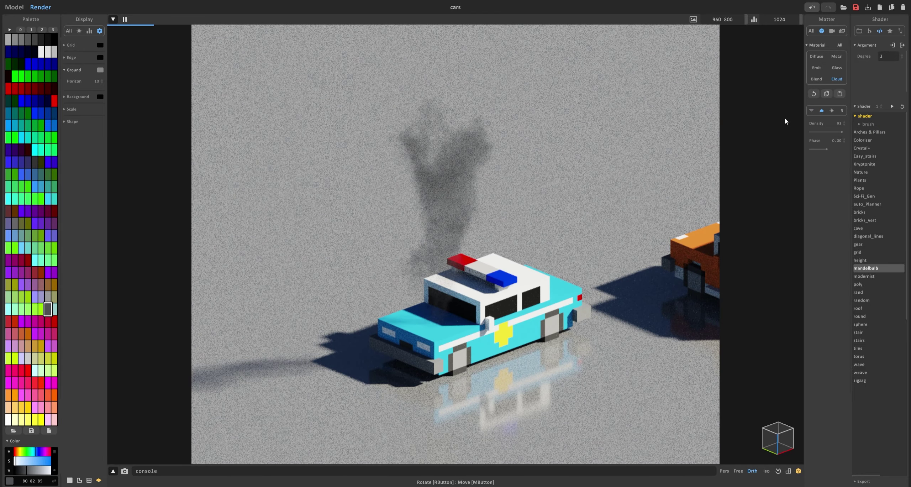
{"action": "right_click_drag", "start_coordinate": [463, 200], "coordinate": [433, 215]}
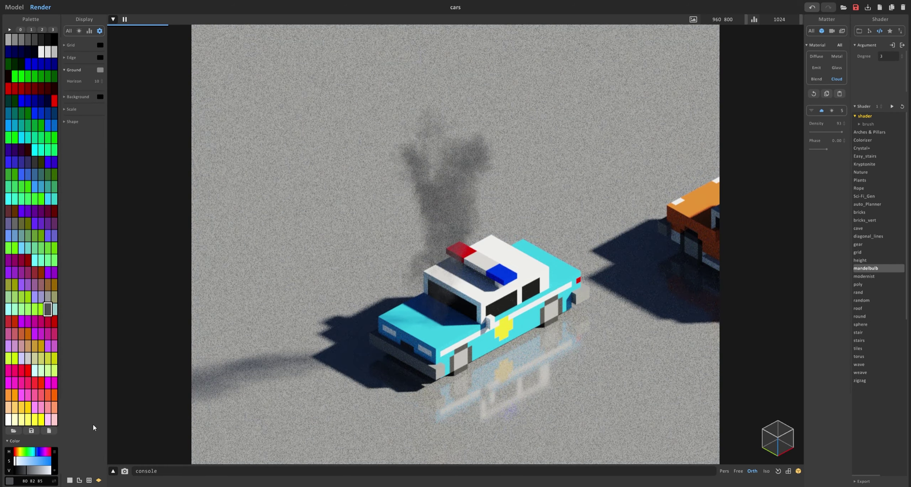
Darken the smoke colour to dark grey and switch it to absorbing media at density 36.
{"action": "left_click_drag", "start_coordinate": [22, 471], "coordinate": [43, 471]}
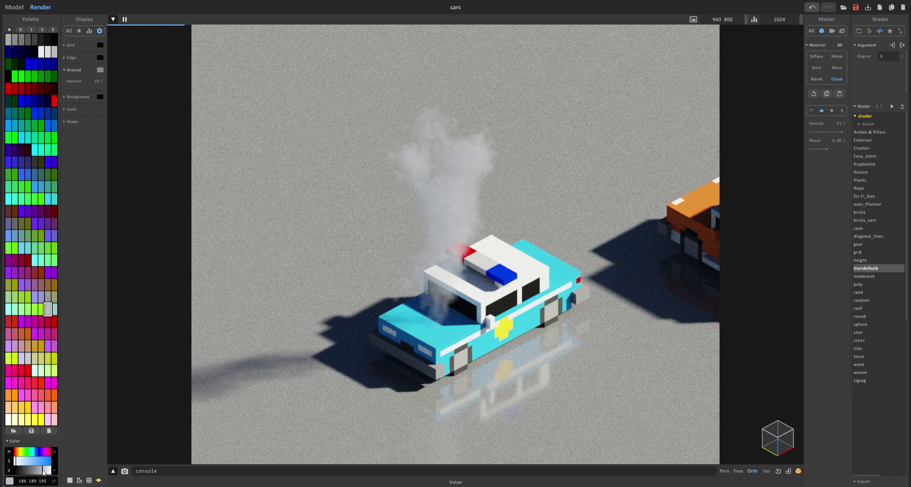
{"action": "left_click_drag", "start_coordinate": [44, 471], "coordinate": [25, 472]}
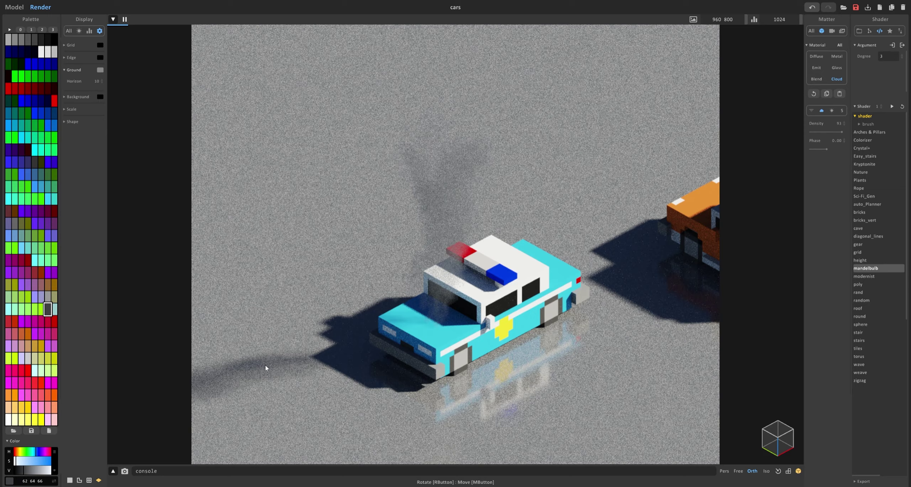
{"action": "right_click_drag", "start_coordinate": [437, 216], "coordinate": [457, 218]}
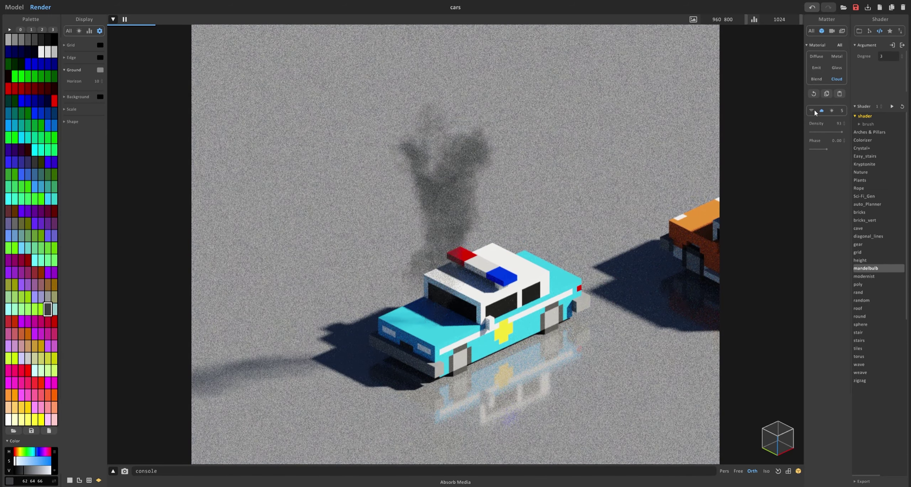
{"action": "left_click", "coordinate": [813, 110]}
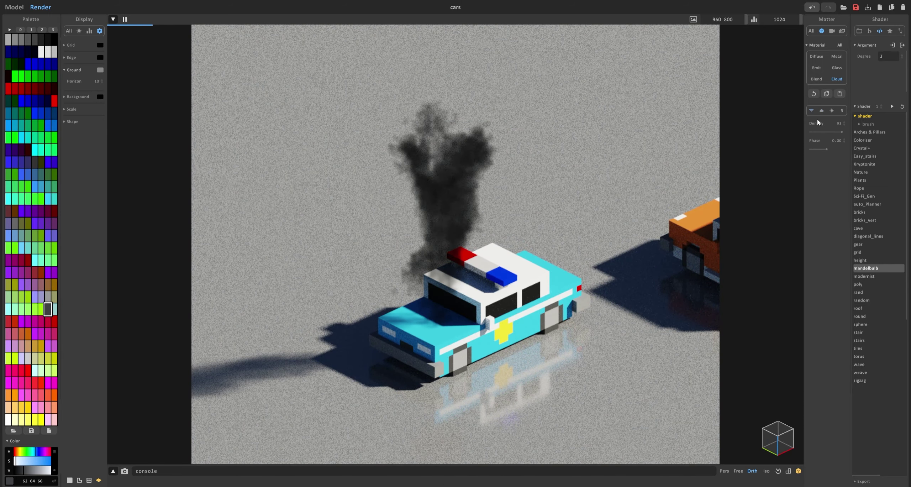
{"action": "left_click_drag", "start_coordinate": [837, 132], "coordinate": [825, 133]}
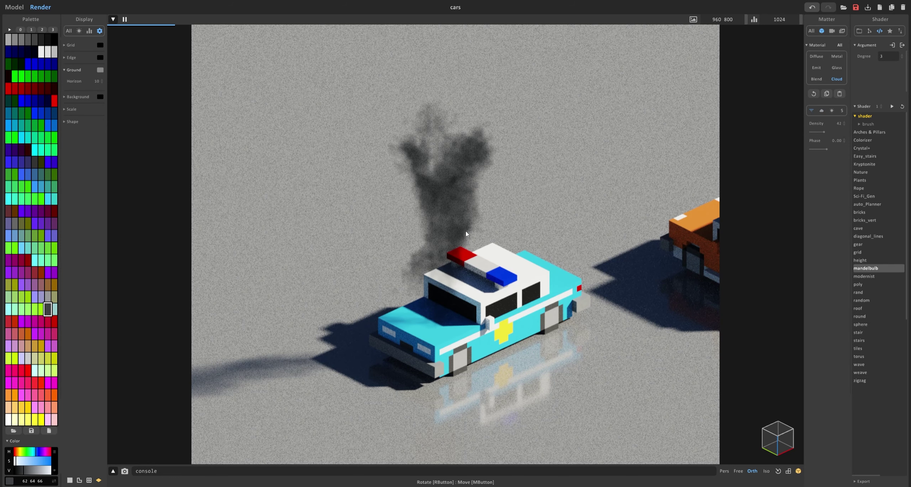
{"action": "right_click_drag", "start_coordinate": [465, 234], "coordinate": [499, 245]}
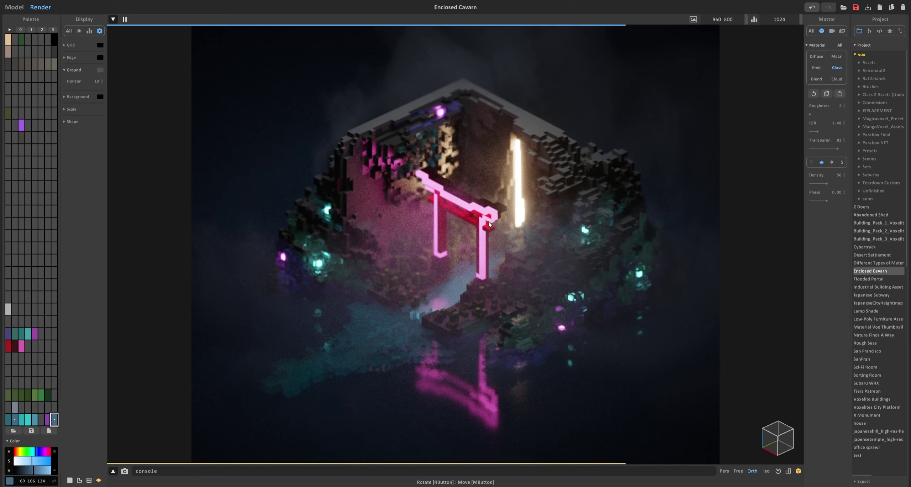
Delete the white cloud object from the cavern and return to the render view.
{"action": "left_click", "coordinate": [13, 7]}
{"action": "scroll", "coordinate": [442, 302], "scroll_direction": "down", "scroll_amount": 3}
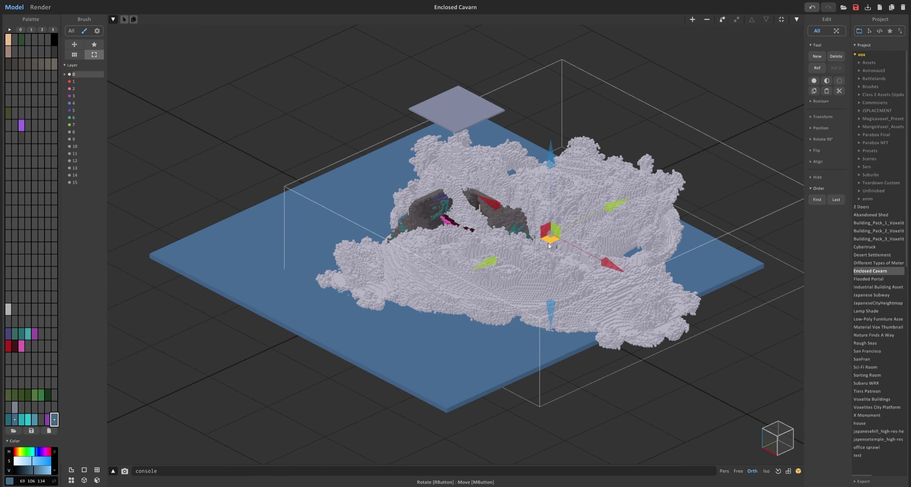
{"action": "key", "text": "Delete"}
{"action": "scroll", "coordinate": [490, 262], "scroll_direction": "up", "scroll_amount": 2}
{"action": "left_click", "coordinate": [40, 7]}
{"action": "scroll", "coordinate": [457, 231], "scroll_direction": "up", "scroll_amount": 2}
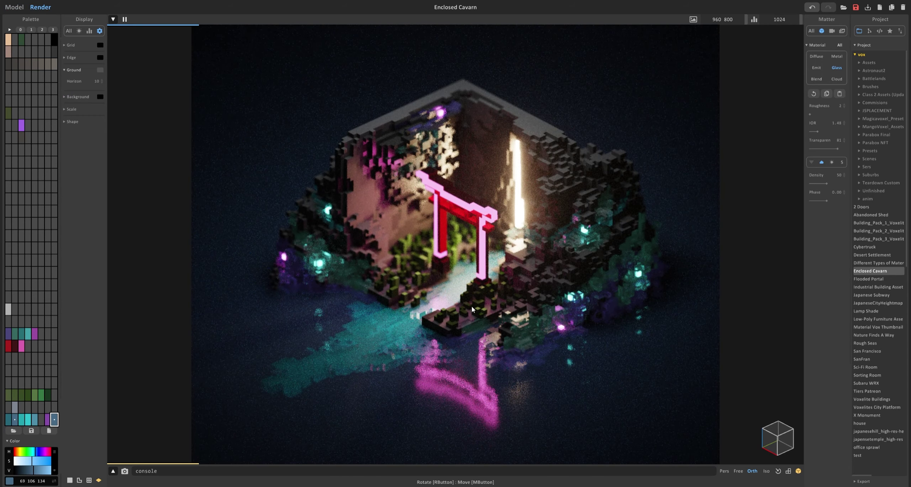
Enable fog in the Light settings and raise its density to 2.4.
{"action": "left_click", "coordinate": [79, 31]}
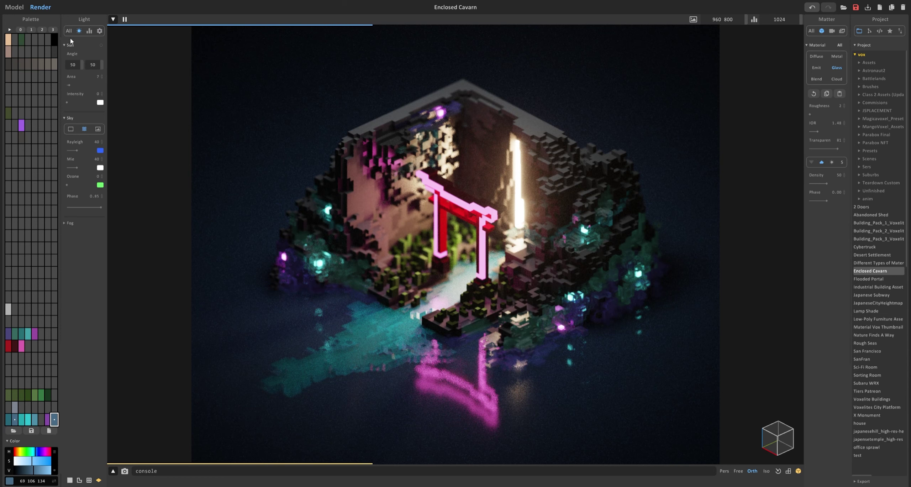
{"action": "left_click", "coordinate": [68, 223]}
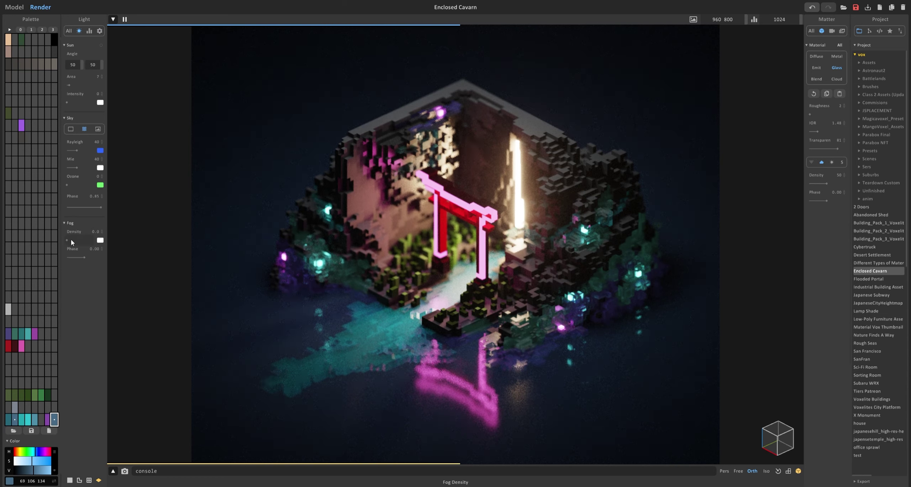
{"action": "left_click_drag", "start_coordinate": [68, 242], "coordinate": [71, 242]}
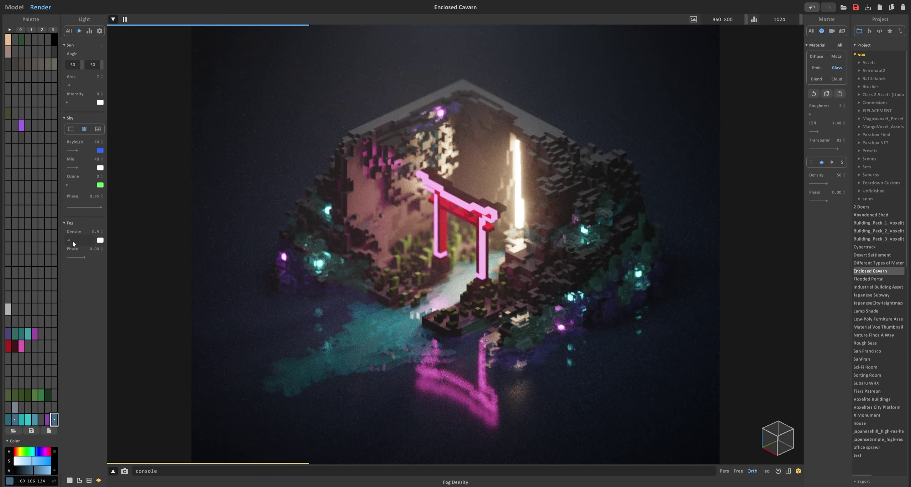
{"action": "left_click_drag", "start_coordinate": [72, 240], "coordinate": [72, 239]}
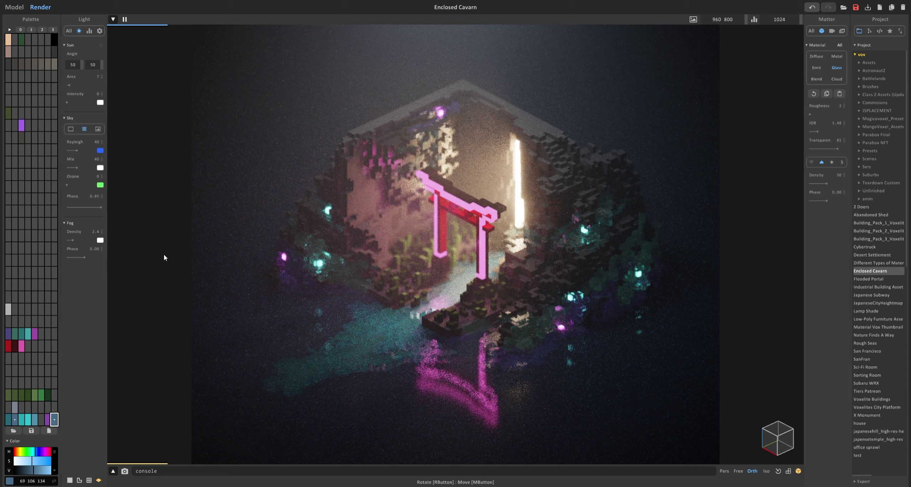
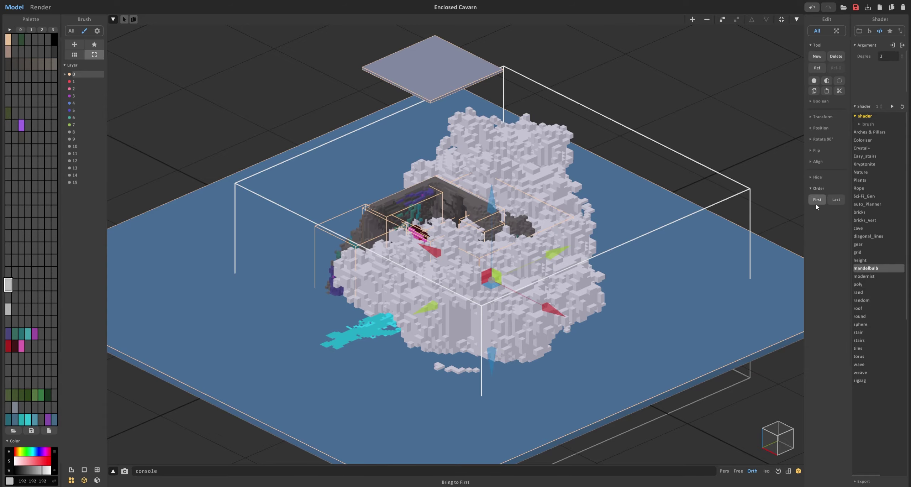
In the render view, give the enclosing volume a Cloud material with Scatter Media enabled.
{"action": "left_click", "coordinate": [39, 7]}
{"action": "scroll", "coordinate": [246, 142], "scroll_direction": "up", "scroll_amount": 3}
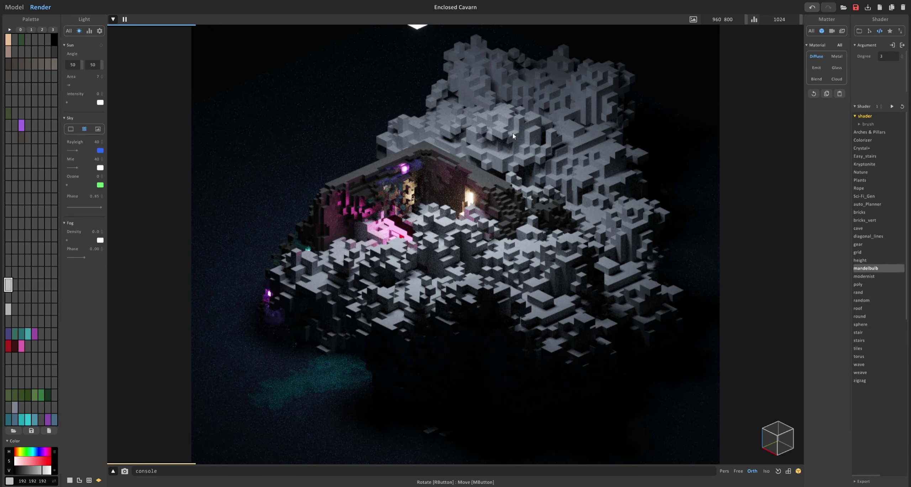
{"action": "left_click", "coordinate": [837, 79]}
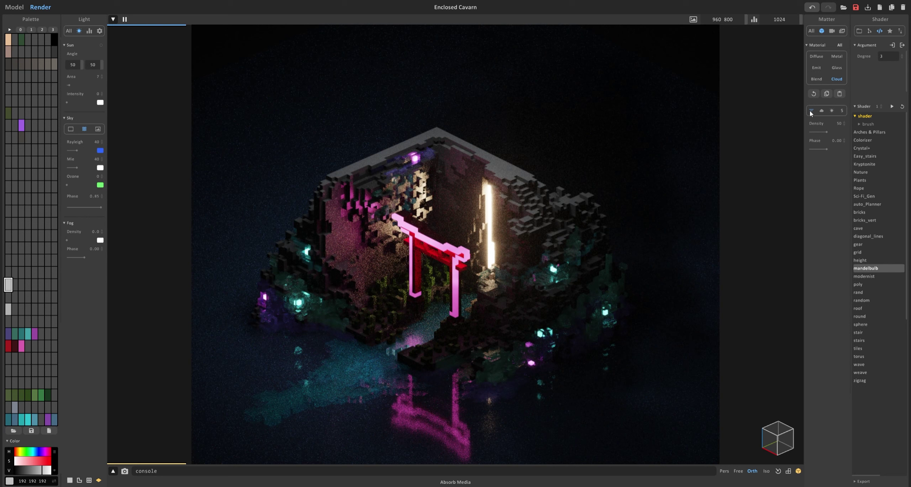
{"action": "left_click", "coordinate": [824, 111]}
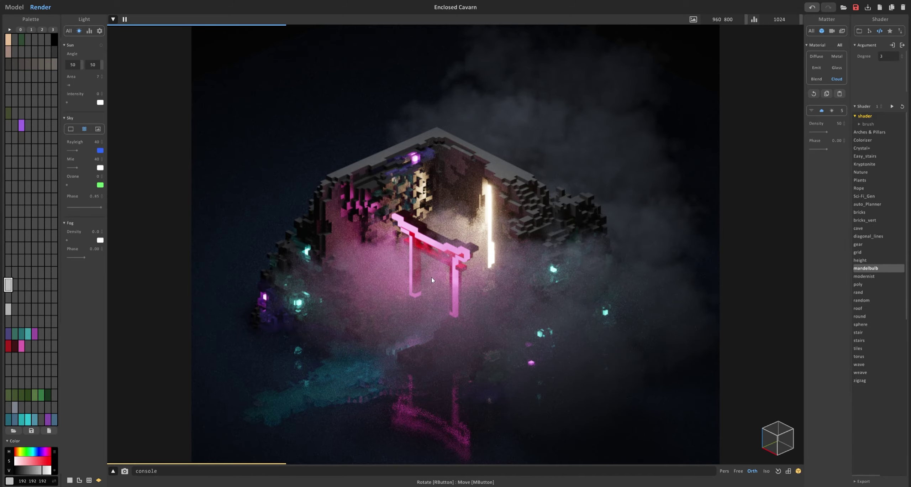
Try cloud densities 19 and 89, settle the mist at 26, and return to model editing.
{"action": "middle_click_drag", "start_coordinate": [431, 277], "coordinate": [463, 243]}
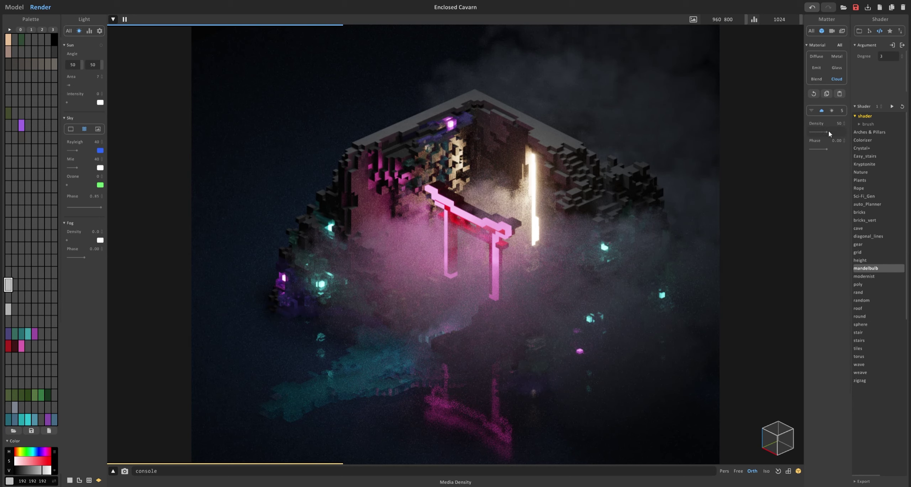
{"action": "left_click_drag", "start_coordinate": [821, 131], "coordinate": [816, 134]}
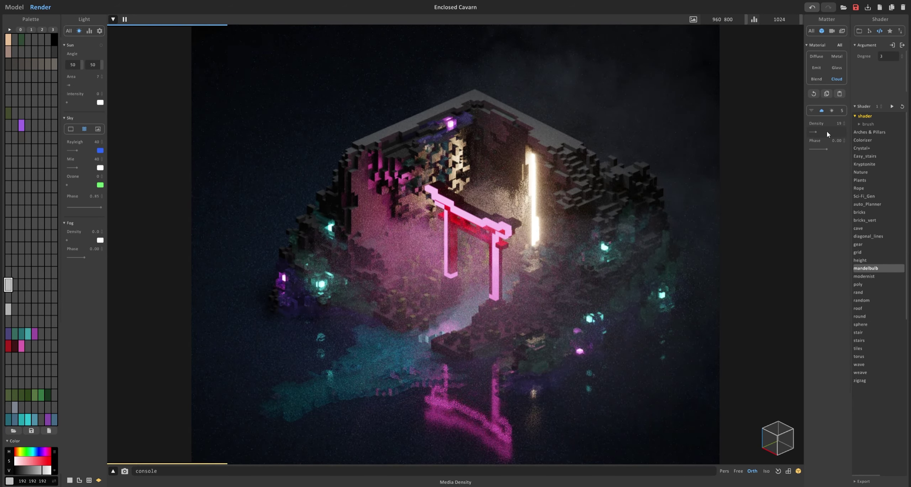
{"action": "left_click_drag", "start_coordinate": [827, 131], "coordinate": [841, 131]}
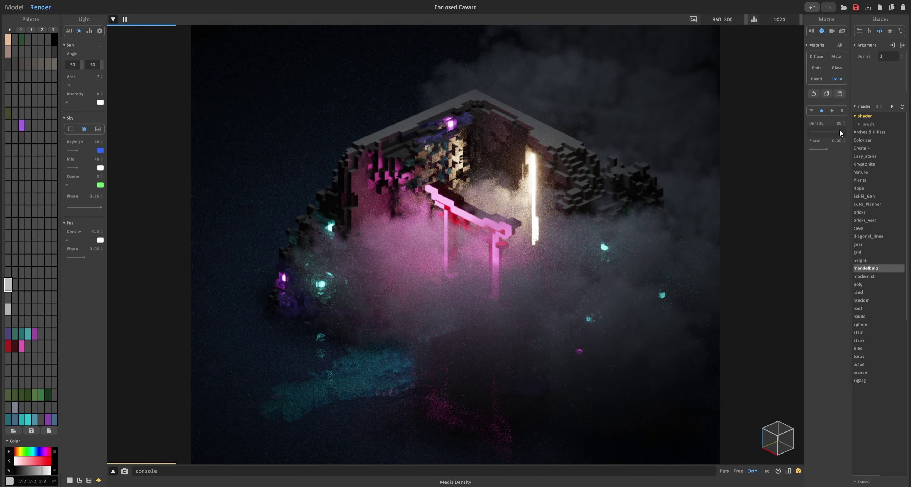
{"action": "left_click_drag", "start_coordinate": [835, 131], "coordinate": [817, 132]}
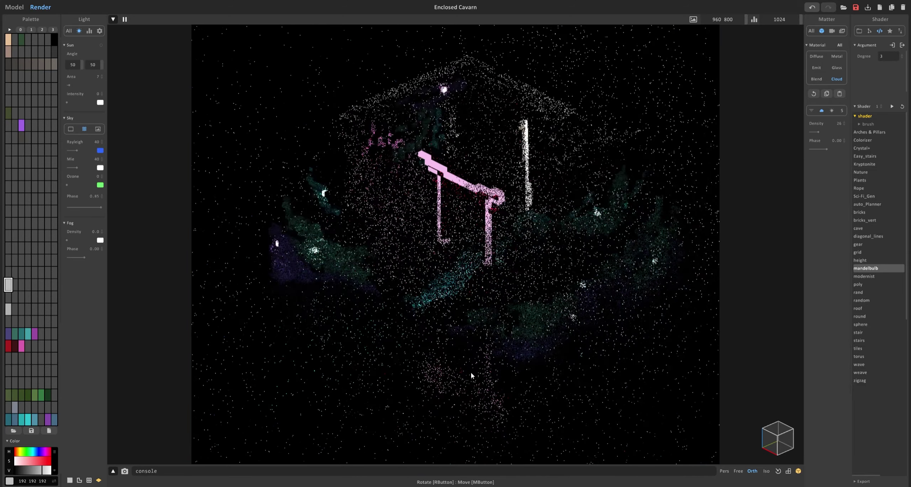
{"action": "left_click", "coordinate": [14, 7]}
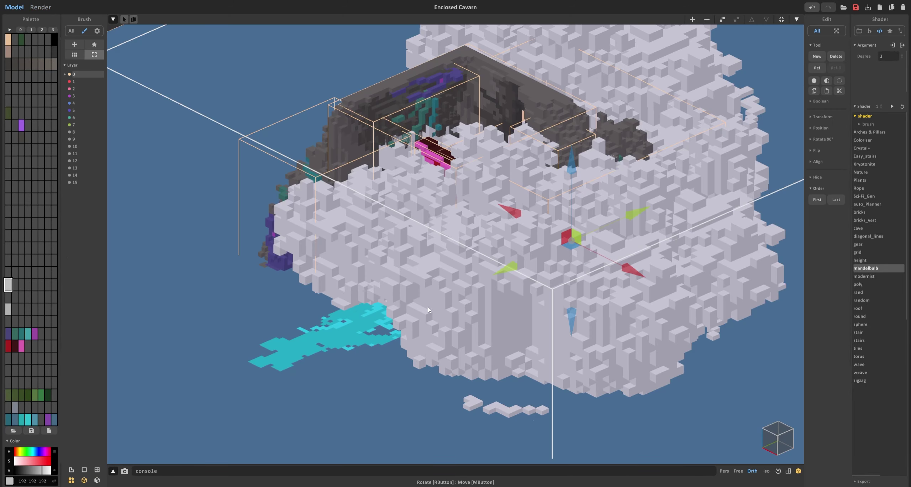
Recheck the misty render up close, then enter voxel editing for the 256×256×3 floor plate.
{"action": "scroll", "coordinate": [362, 197], "scroll_direction": "down", "scroll_amount": 5}
{"action": "left_click", "coordinate": [40, 7]}
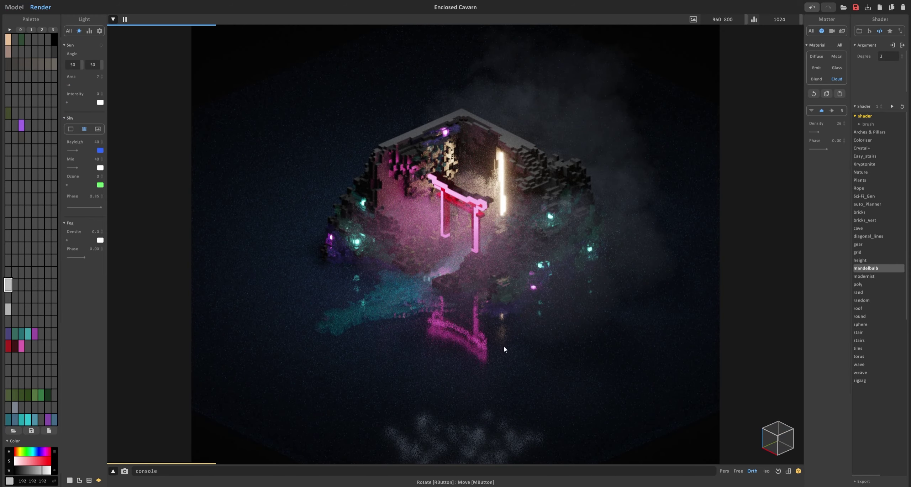
{"action": "scroll", "coordinate": [478, 324], "scroll_direction": "up", "scroll_amount": 2}
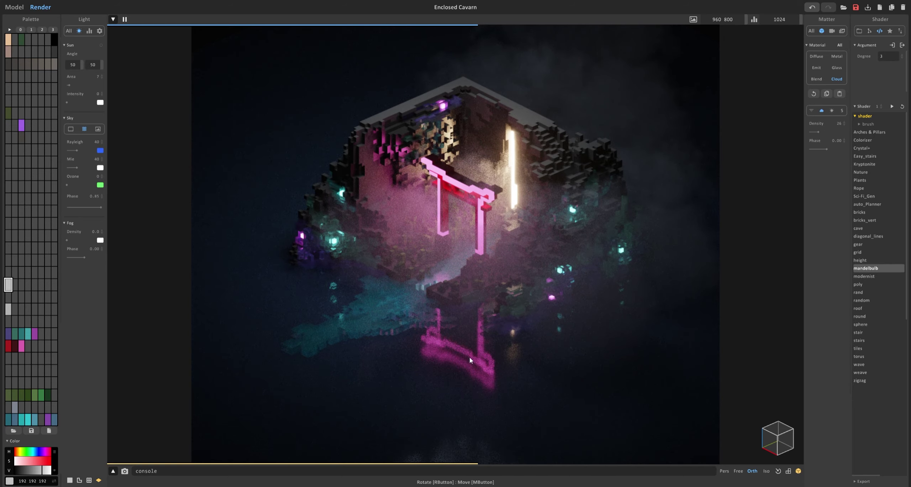
{"action": "left_click", "coordinate": [15, 7]}
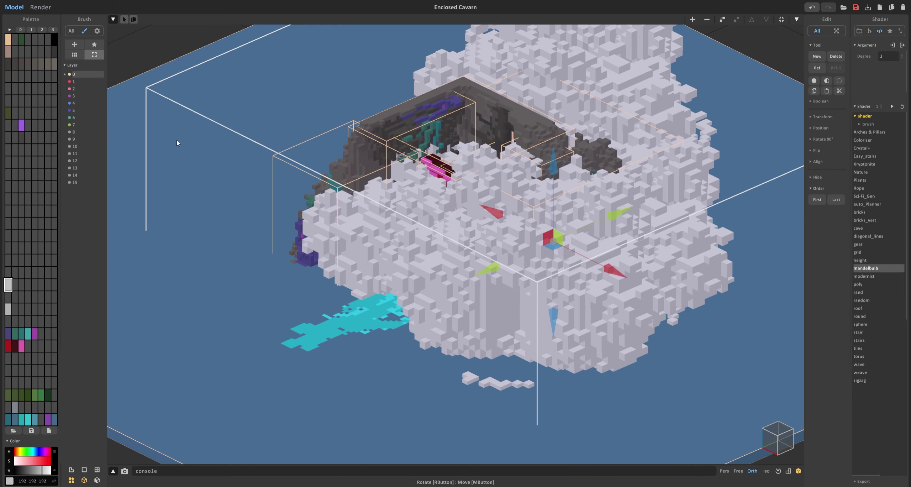
{"action": "scroll", "coordinate": [195, 289], "scroll_direction": "down", "scroll_amount": 3}
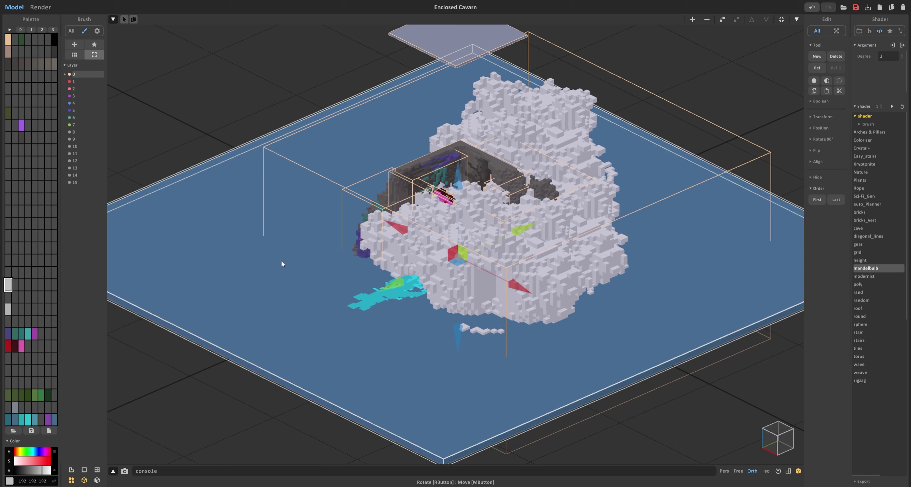
{"action": "key", "text": "Tab"}
{"action": "scroll", "coordinate": [370, 233], "scroll_direction": "up", "scroll_amount": 5}
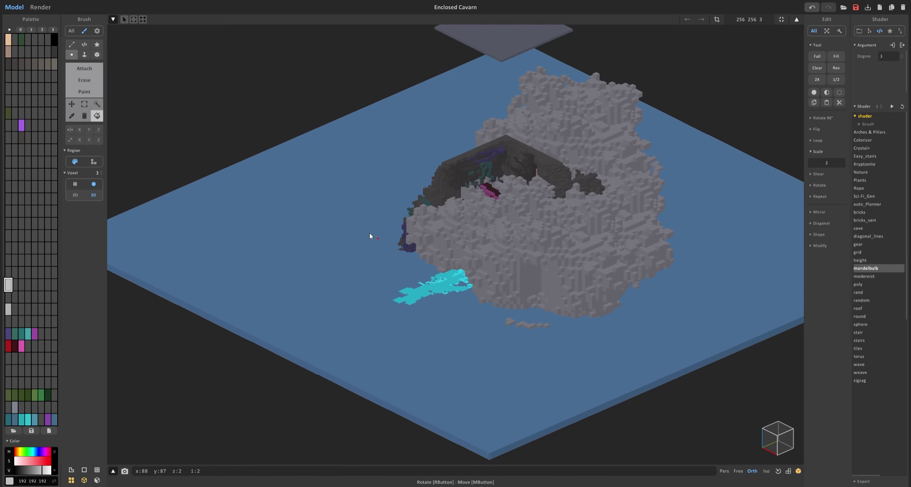
Recolour the spare grey 75 75 75 swatch to blue 69 106 134, then select the teal swatch.
{"action": "left_click", "coordinate": [54, 419]}
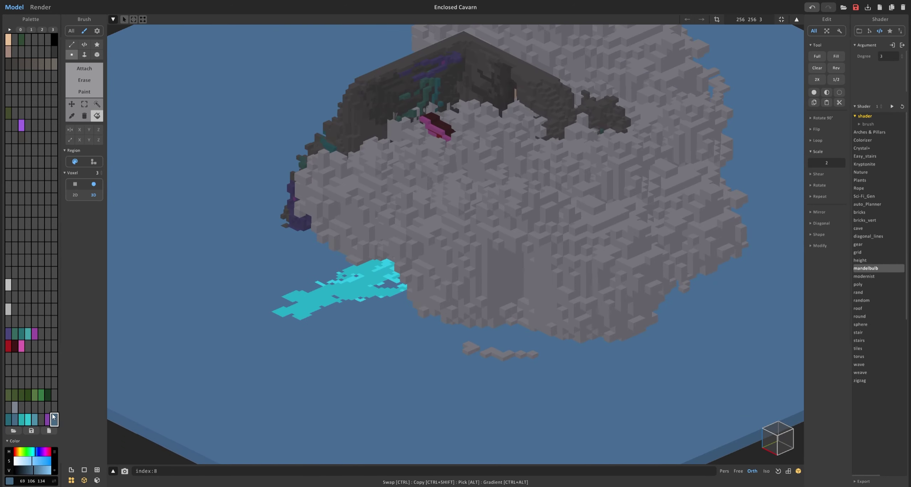
{"action": "left_click", "coordinate": [14, 420]}
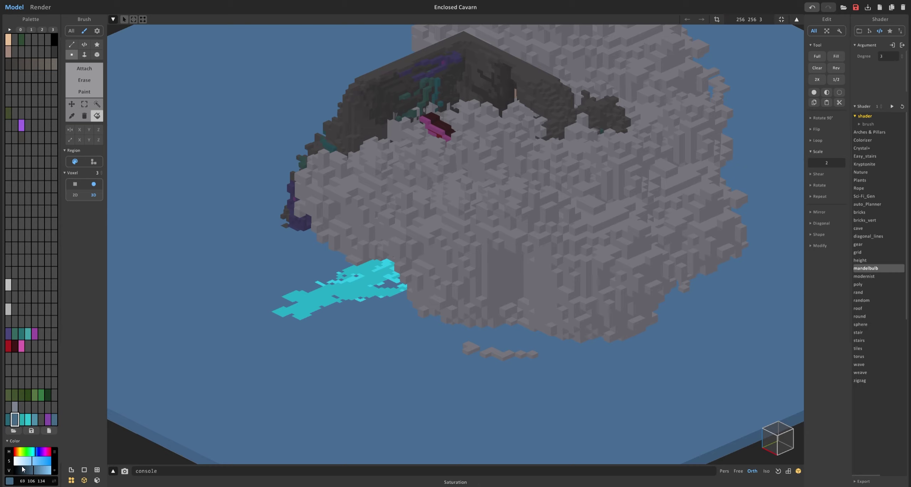
{"action": "left_click", "coordinate": [32, 480]}
{"action": "key", "text": "ctrl+c"}
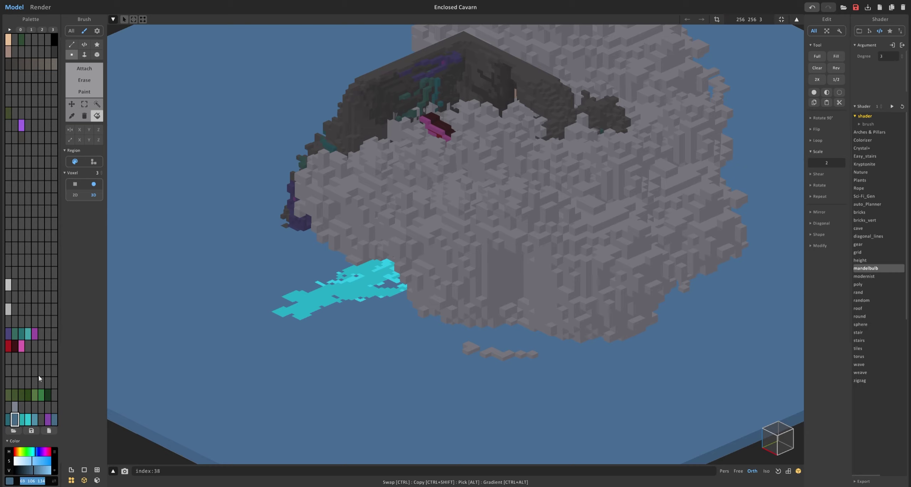
{"action": "left_click", "coordinate": [55, 383]}
{"action": "key", "text": "ctrl+a"}
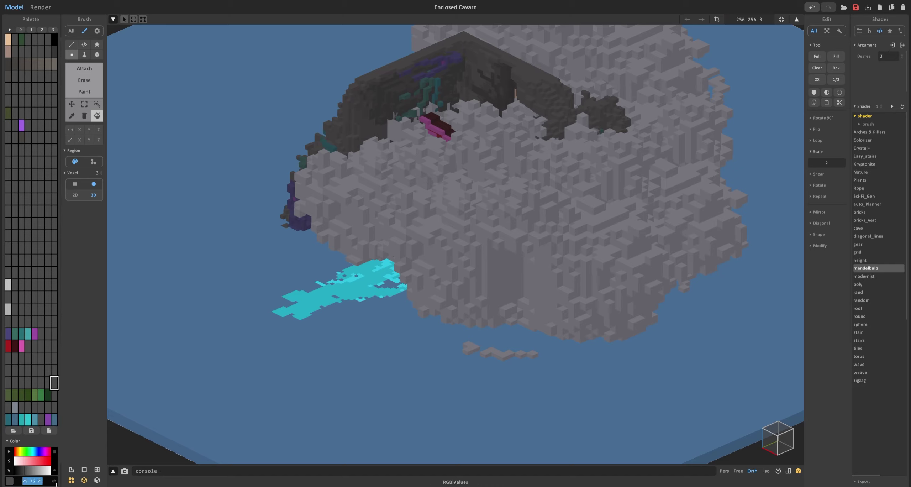
{"action": "key", "text": "ctrl+v"}
{"action": "key", "text": "Return"}
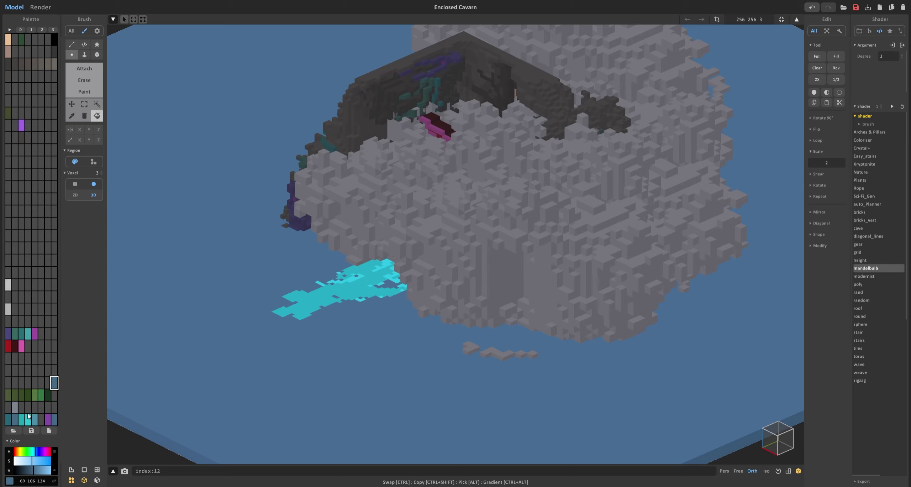
{"action": "left_click", "coordinate": [15, 420]}
{"action": "left_click", "coordinate": [98, 103]}
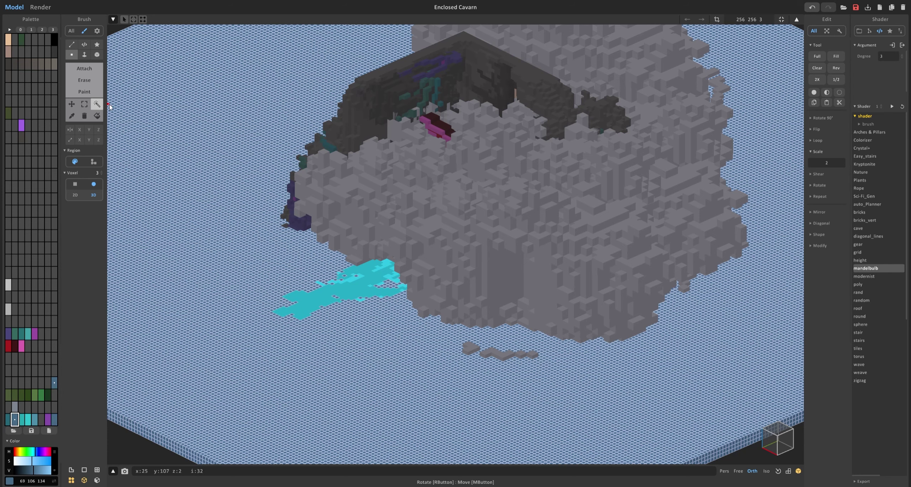
Paint the floor voxels dark blue 69 106 134 and view the path-traced render.
{"action": "left_click", "coordinate": [172, 340]}
{"action": "scroll", "coordinate": [231, 335], "scroll_direction": "down", "scroll_amount": 2}
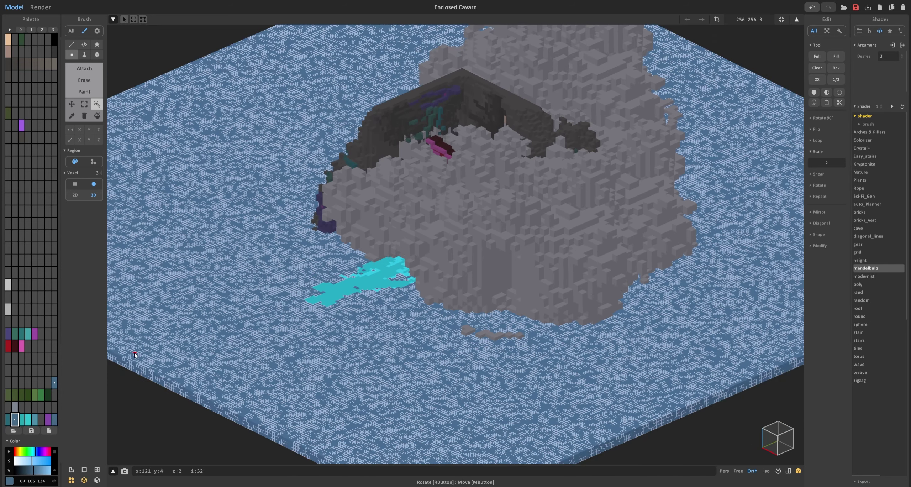
{"action": "scroll", "coordinate": [232, 333], "scroll_direction": "up", "scroll_amount": 2}
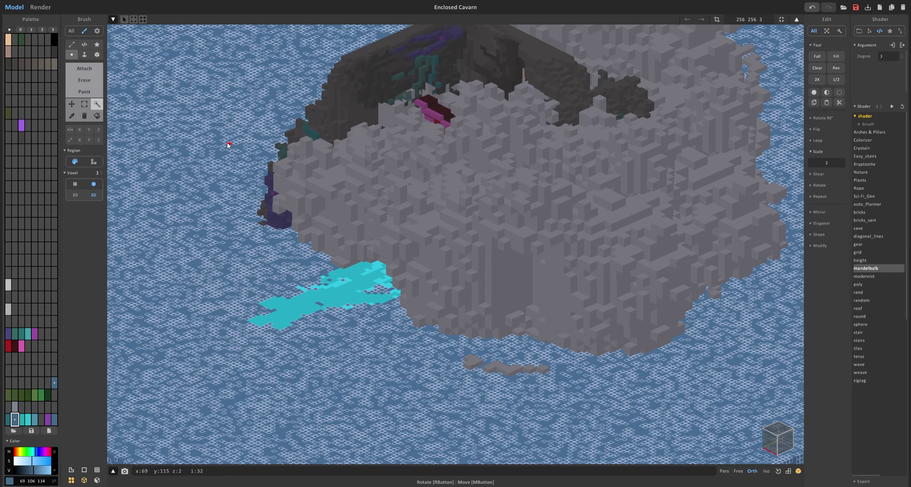
{"action": "scroll", "coordinate": [391, 324], "scroll_direction": "down", "scroll_amount": 3}
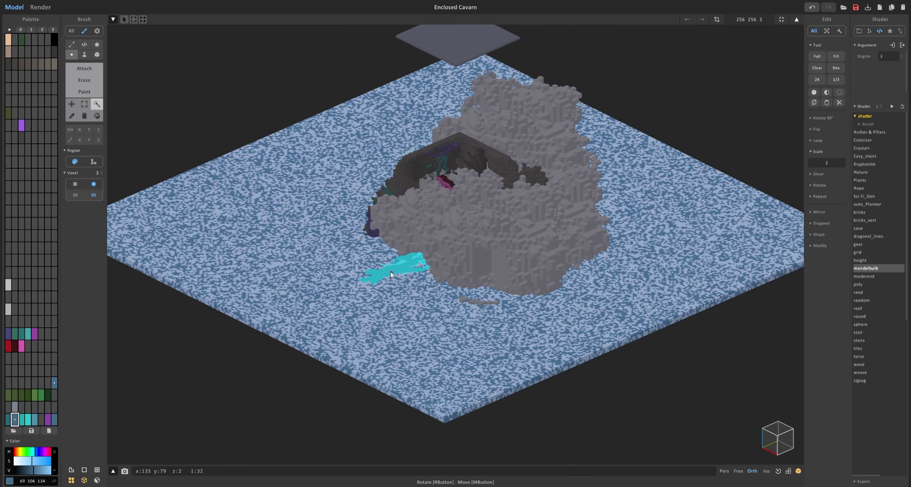
{"action": "scroll", "coordinate": [390, 272], "scroll_direction": "up", "scroll_amount": 3}
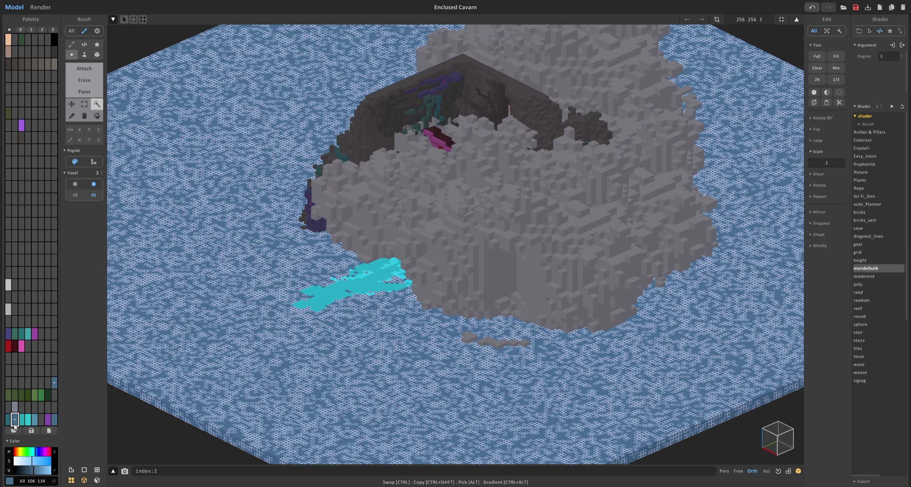
{"action": "scroll", "coordinate": [378, 247], "scroll_direction": "up", "scroll_amount": 3}
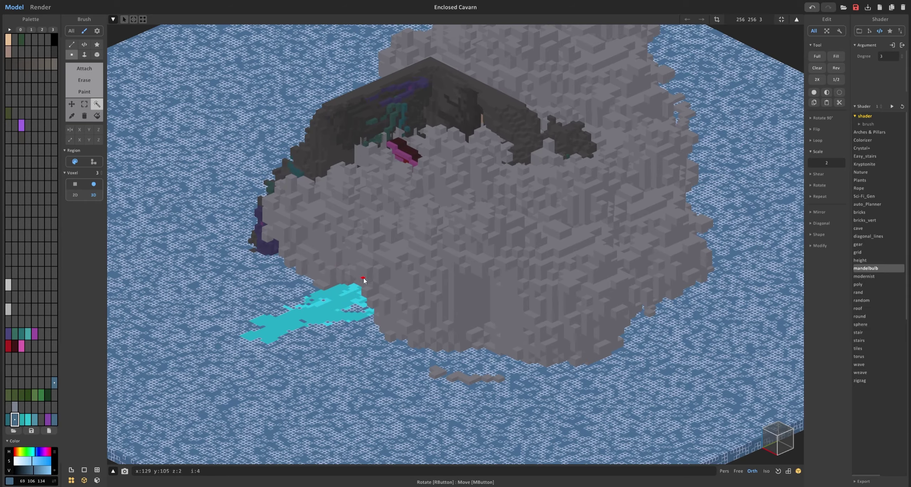
{"action": "left_click", "coordinate": [40, 7]}
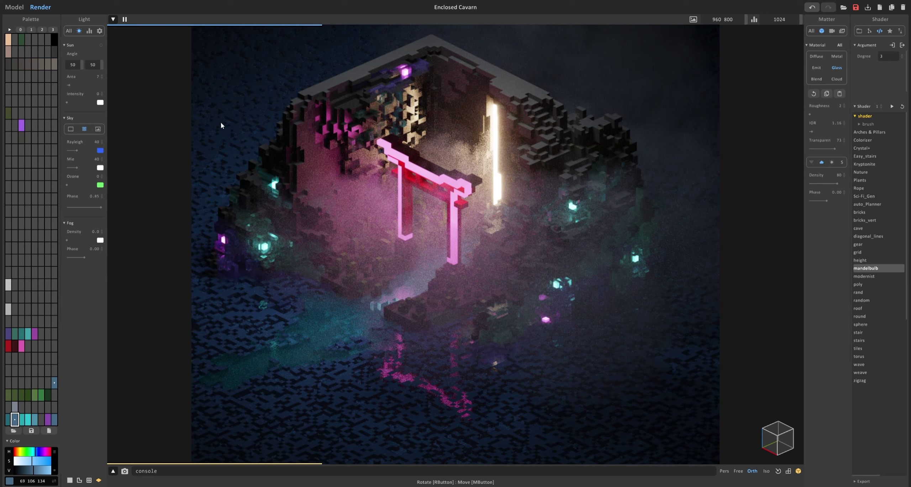
Make the floor's dark blue colour a Glass material with transparency 47.
{"action": "left_click", "coordinate": [55, 383]}
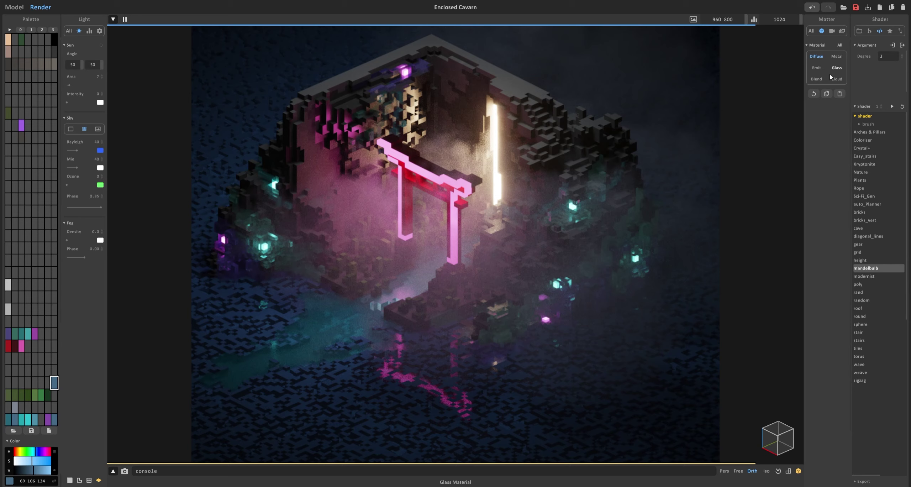
{"action": "left_click", "coordinate": [839, 68]}
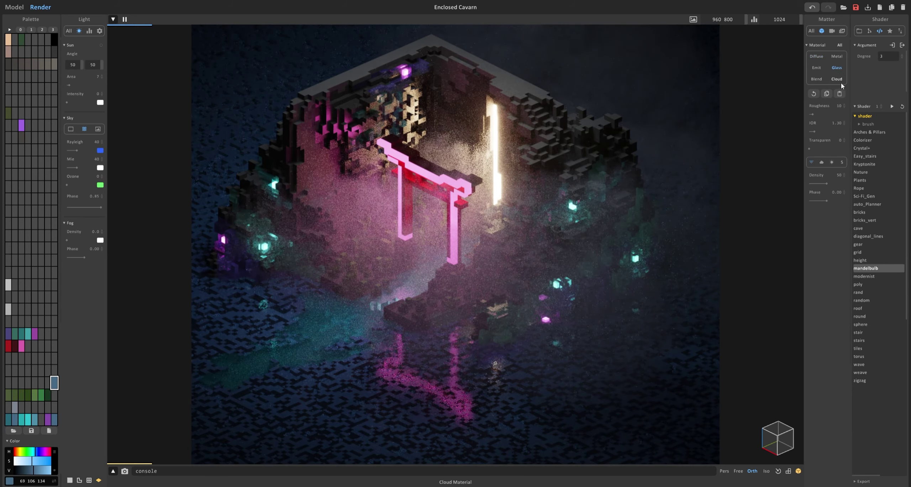
{"action": "left_click_drag", "start_coordinate": [814, 149], "coordinate": [833, 150]}
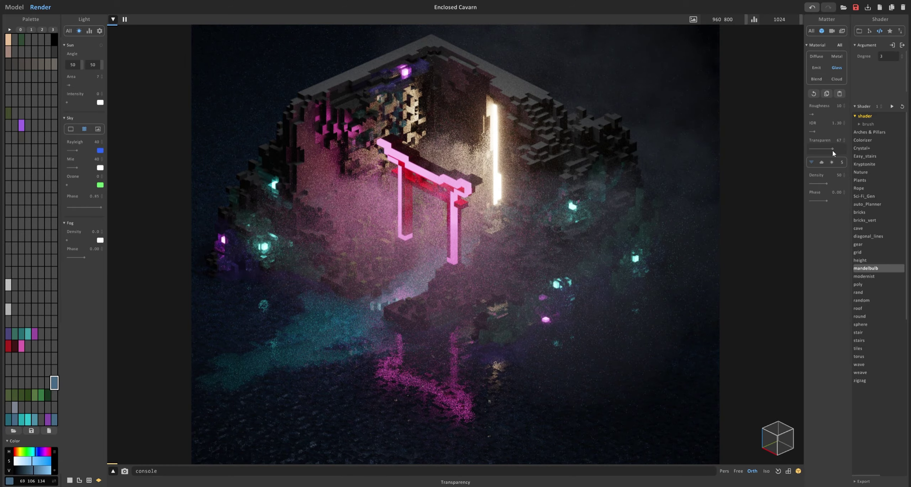
{"action": "middle_click_drag", "start_coordinate": [382, 360], "coordinate": [478, 259]}
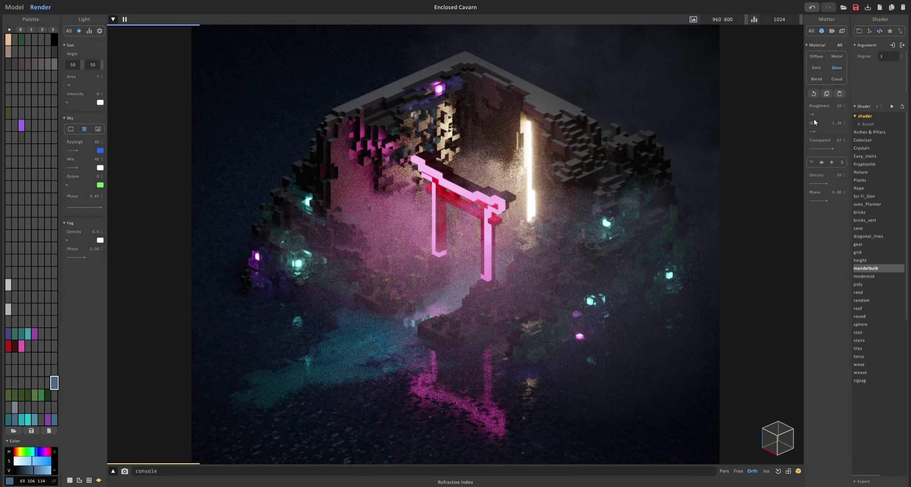
Enable scatter media on the glass floor with density 77 and roughness 1.
{"action": "left_click", "coordinate": [823, 164]}
{"action": "left_click", "coordinate": [836, 180]}
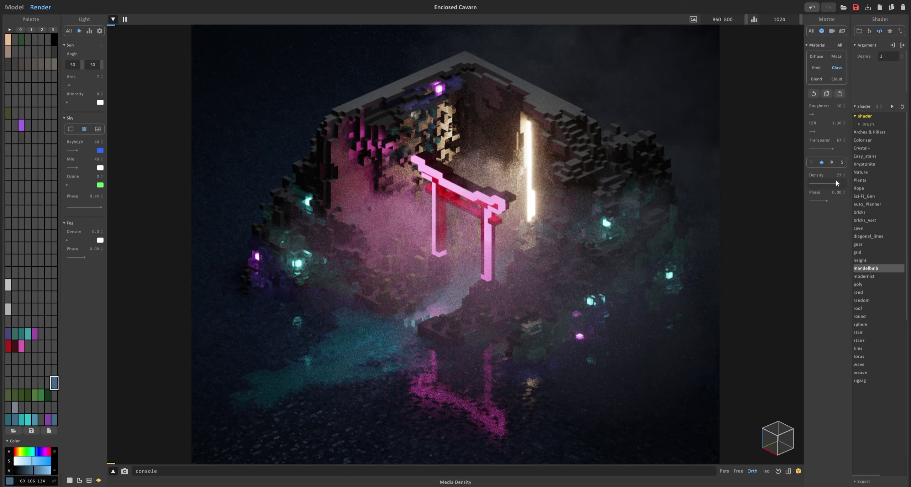
{"action": "scroll", "coordinate": [673, 218], "scroll_direction": "down", "scroll_amount": 1}
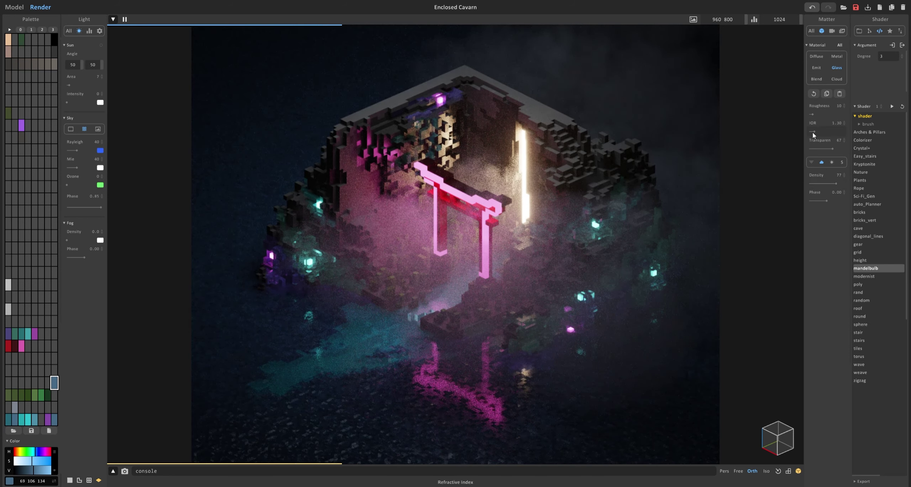
{"action": "left_click_drag", "start_coordinate": [812, 115], "coordinate": [810, 115]}
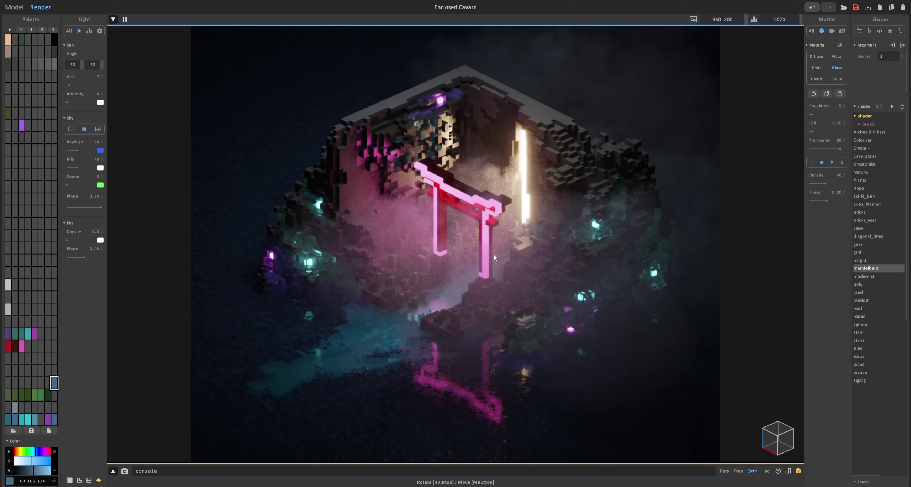
Try several depth-of-field focus points, settling the focus on the torii gate.
{"action": "left_click", "coordinate": [467, 206]}
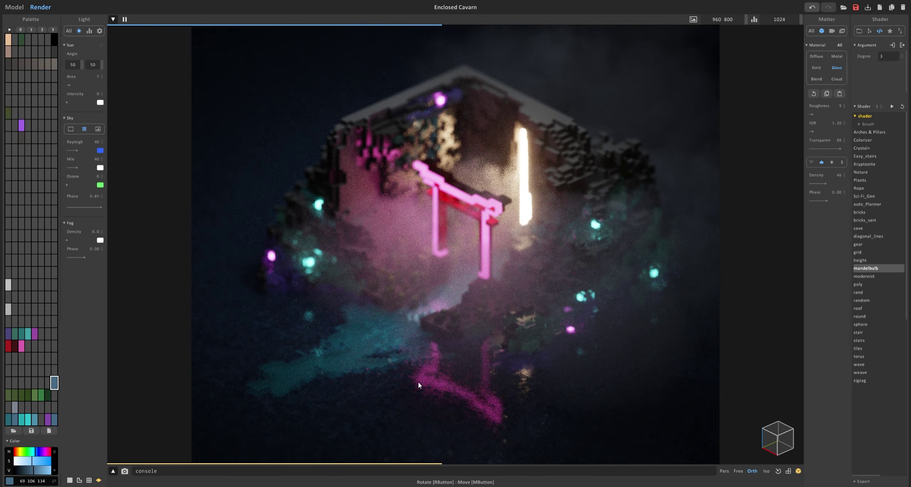
{"action": "left_click", "coordinate": [503, 409]}
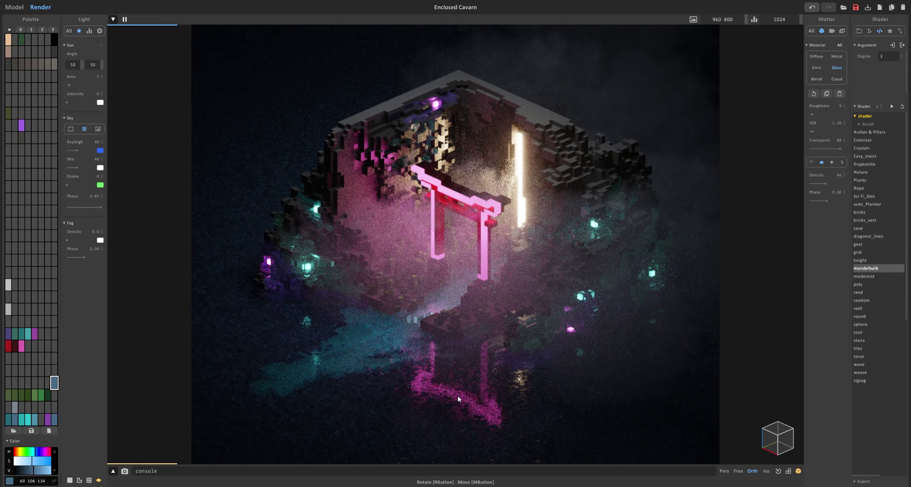
{"action": "left_click", "coordinate": [469, 371]}
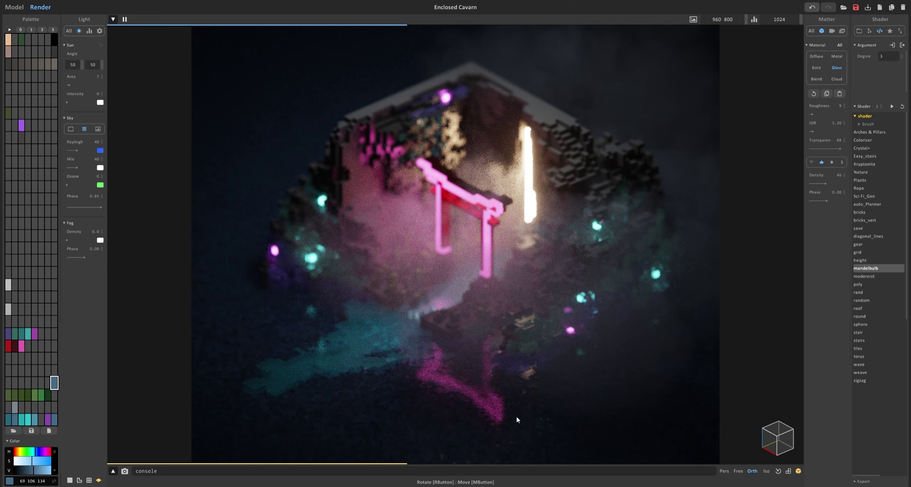
{"action": "left_click", "coordinate": [498, 279]}
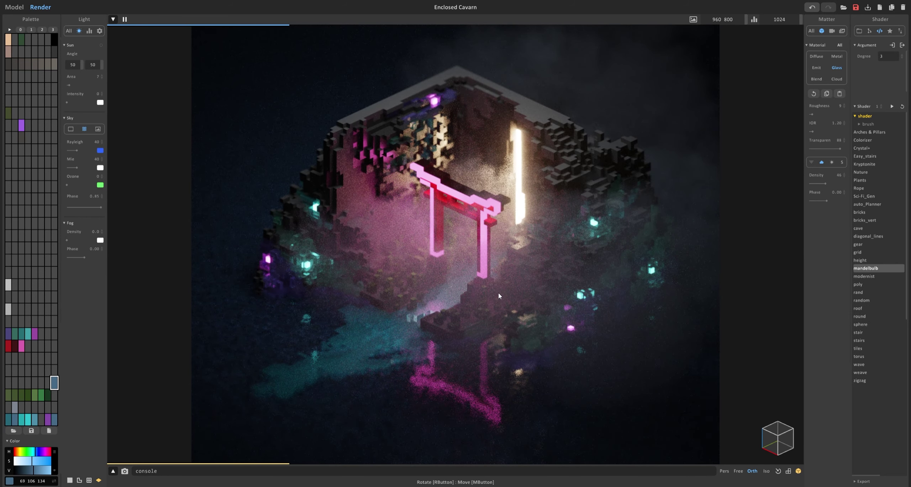